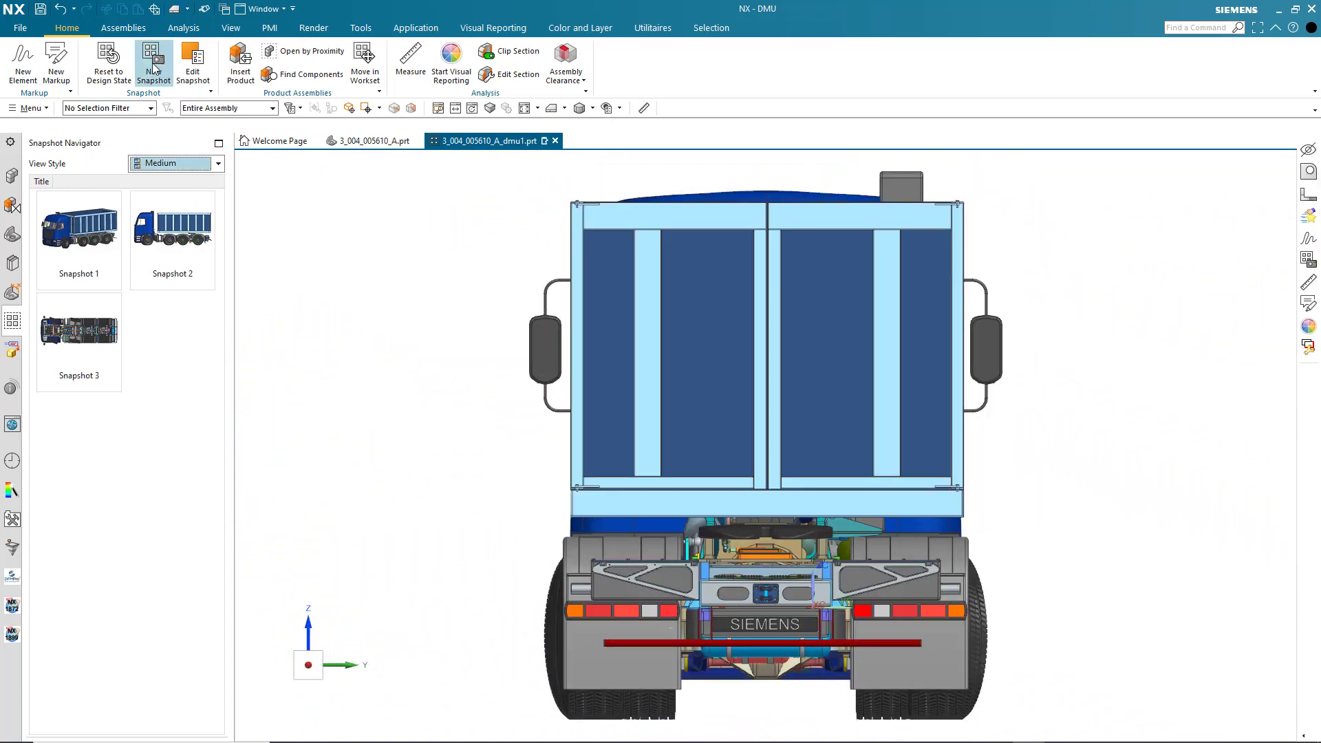
# Save the truck's rear view as a new snapshot and review the saved snapshots, ending on Snapshot 1.
pyautogui.click(154, 68)
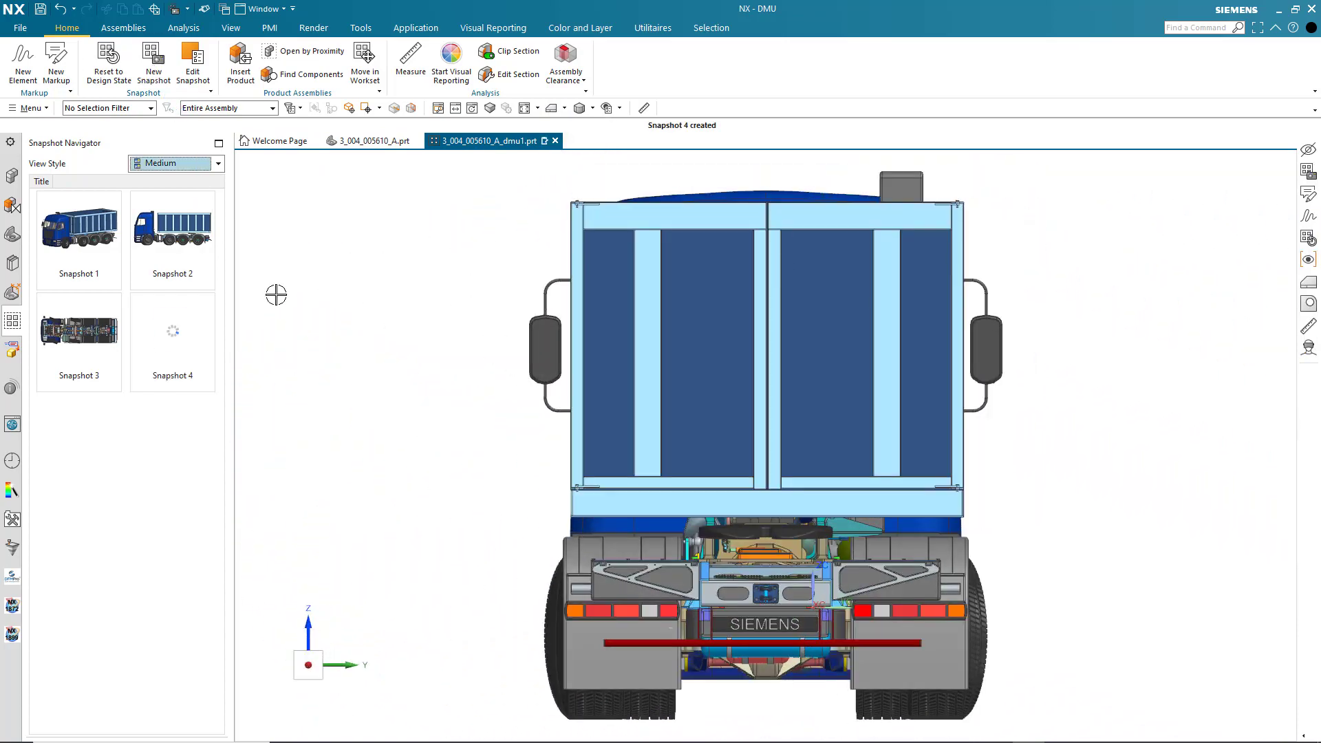
pyautogui.click(83, 230)
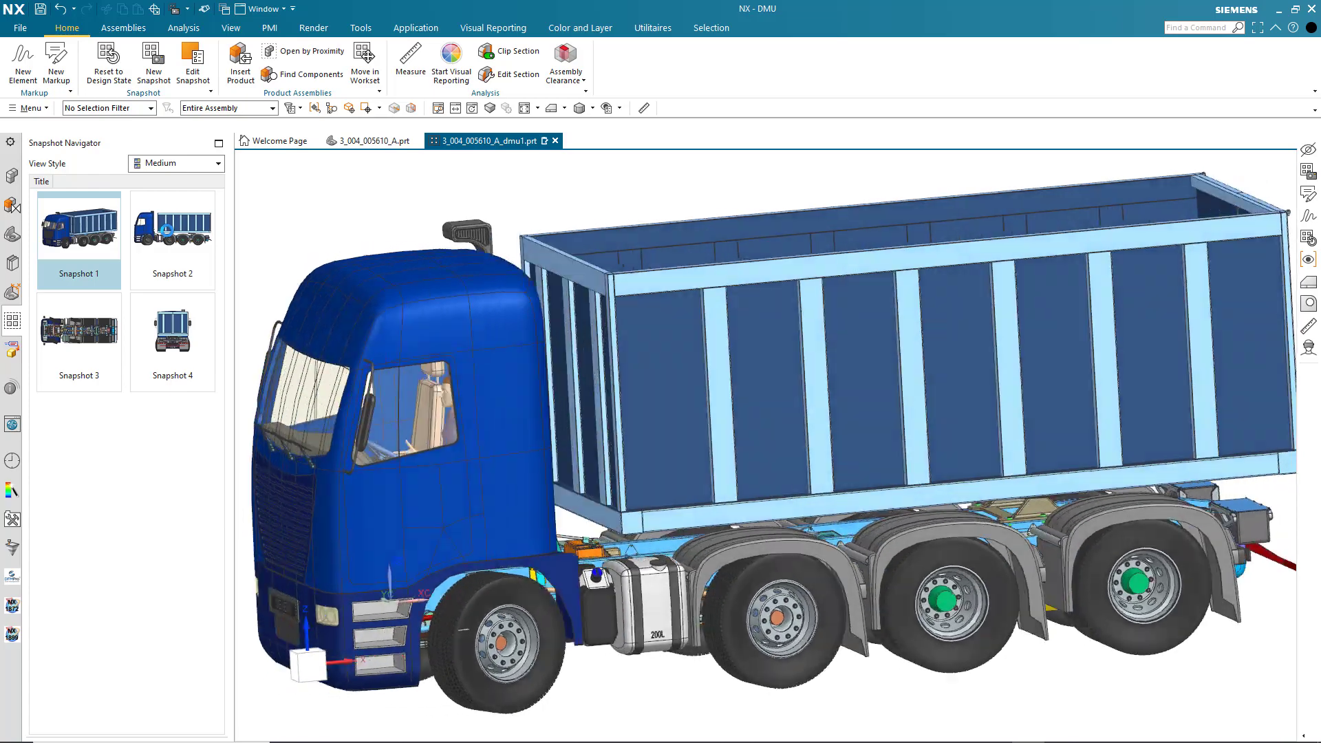
pyautogui.click(167, 230)
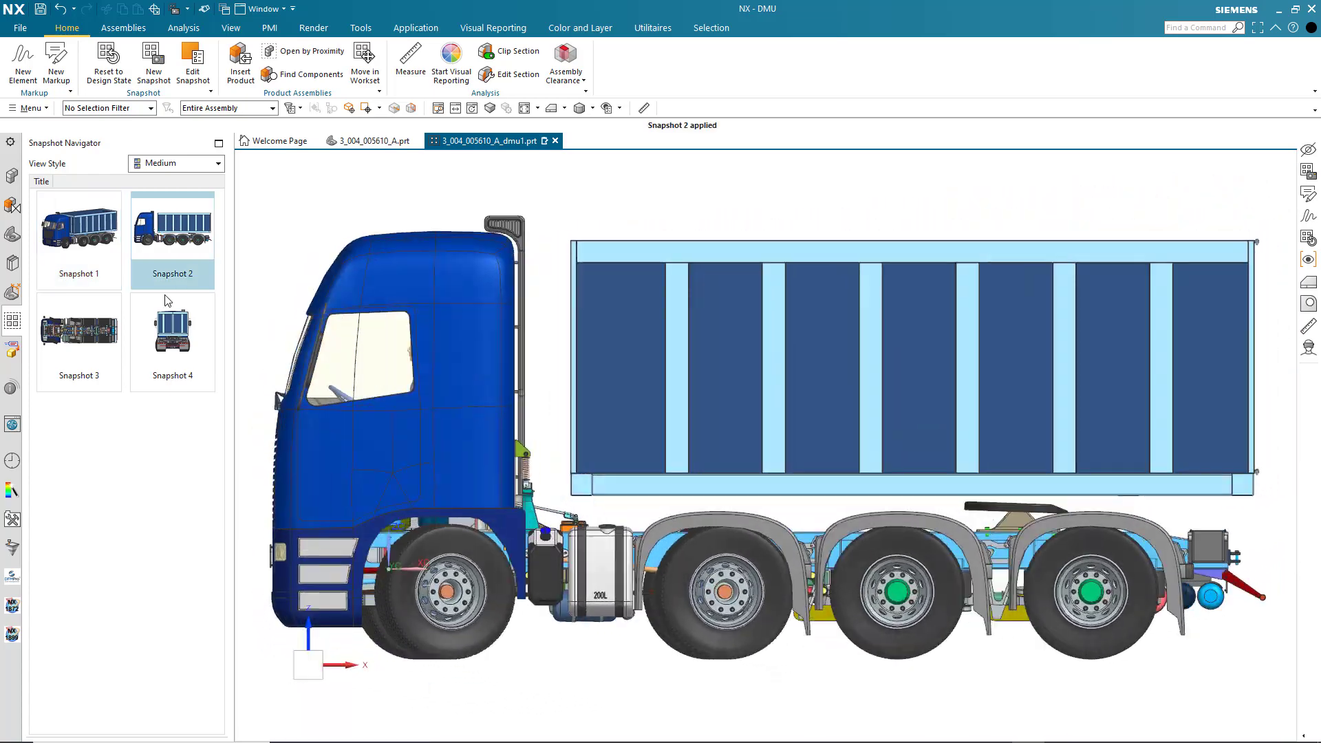
pyautogui.click(165, 322)
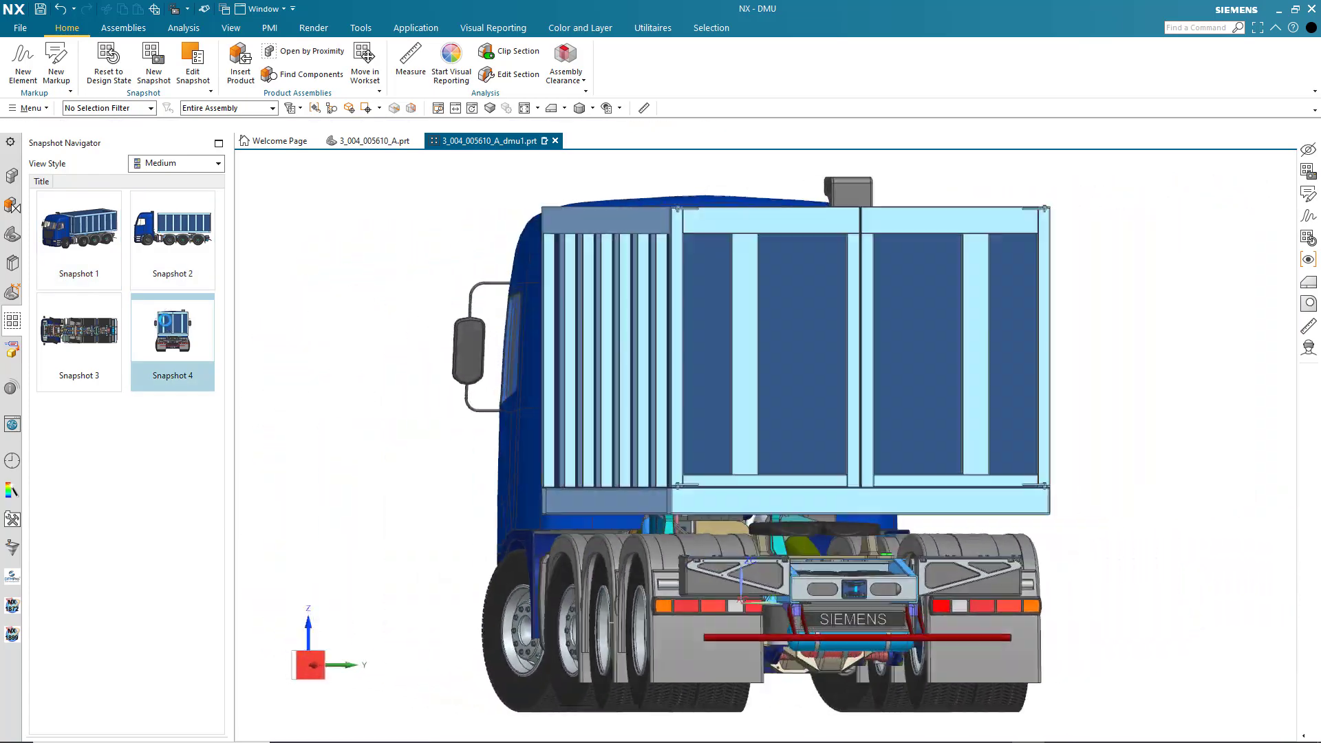
pyautogui.click(103, 313)
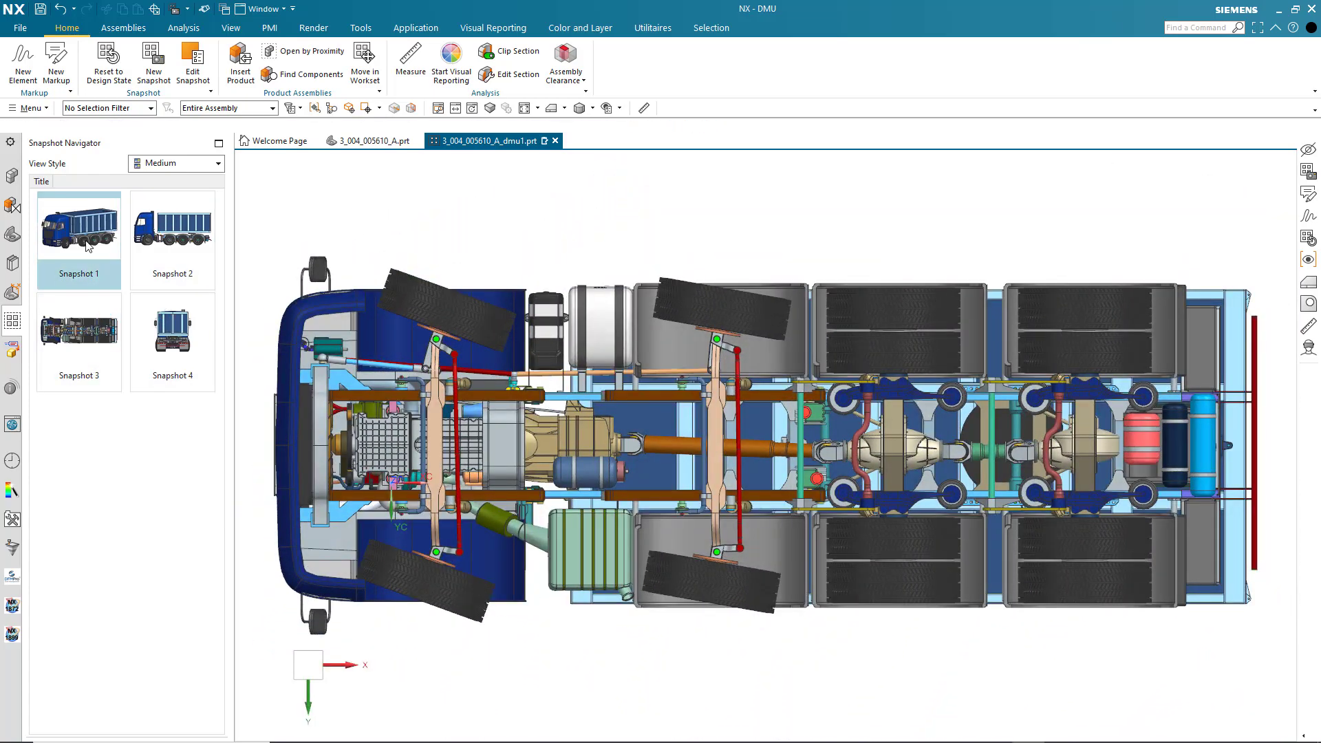
pyautogui.click(88, 247)
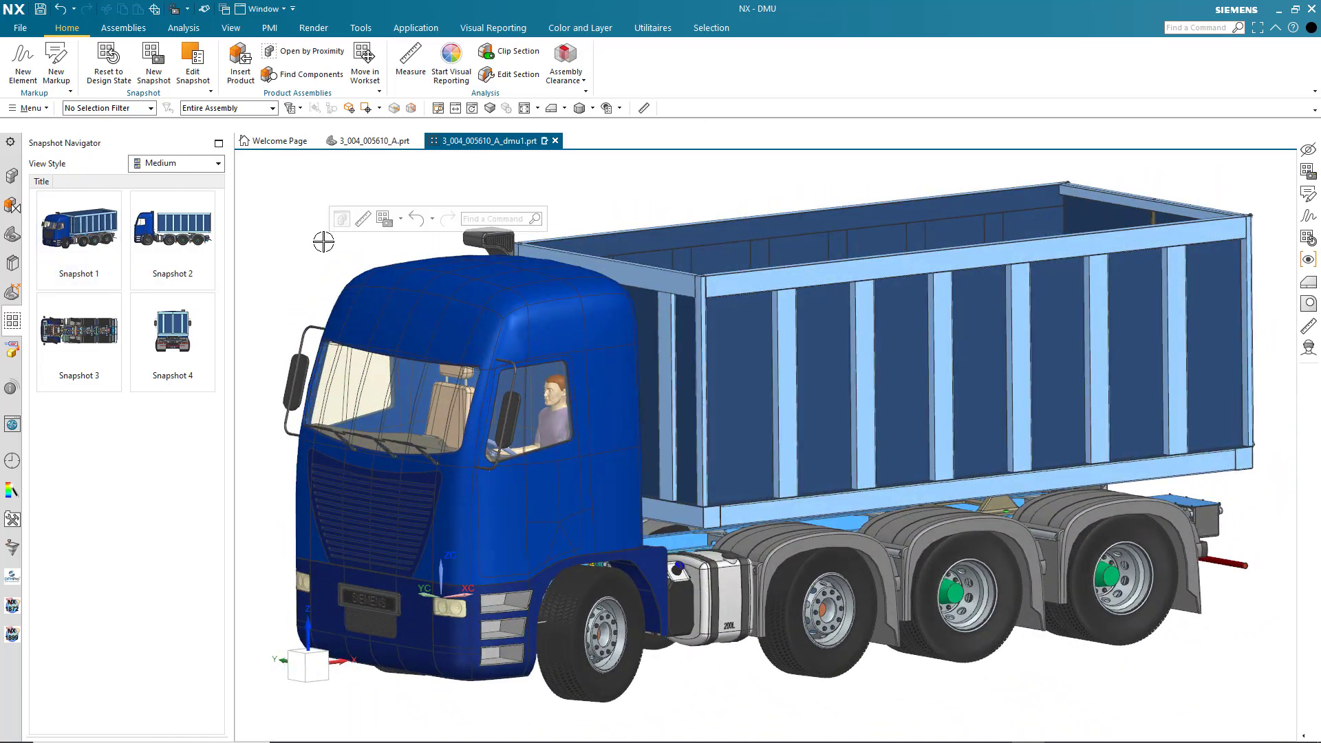
# Hide the truck's cab body and the dump container.
pyautogui.click(405, 275)
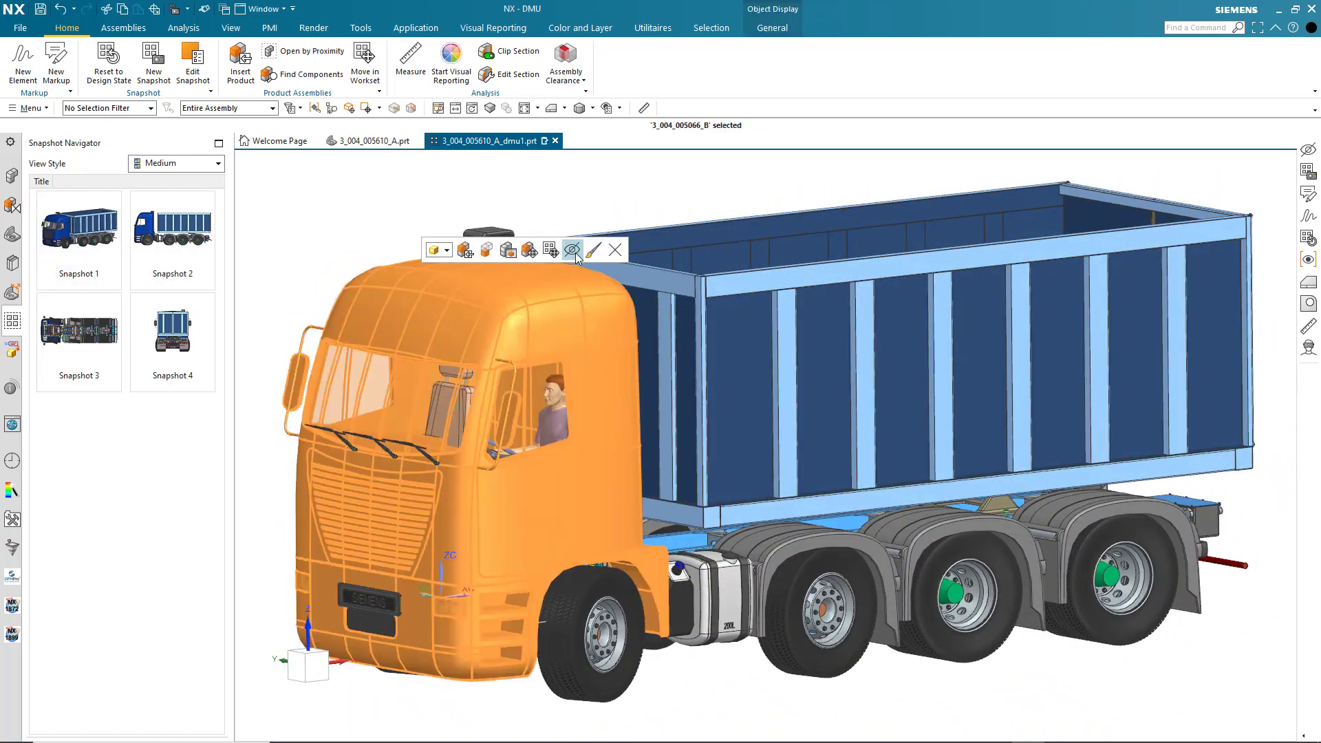
pyautogui.click(573, 250)
pyautogui.click(787, 288)
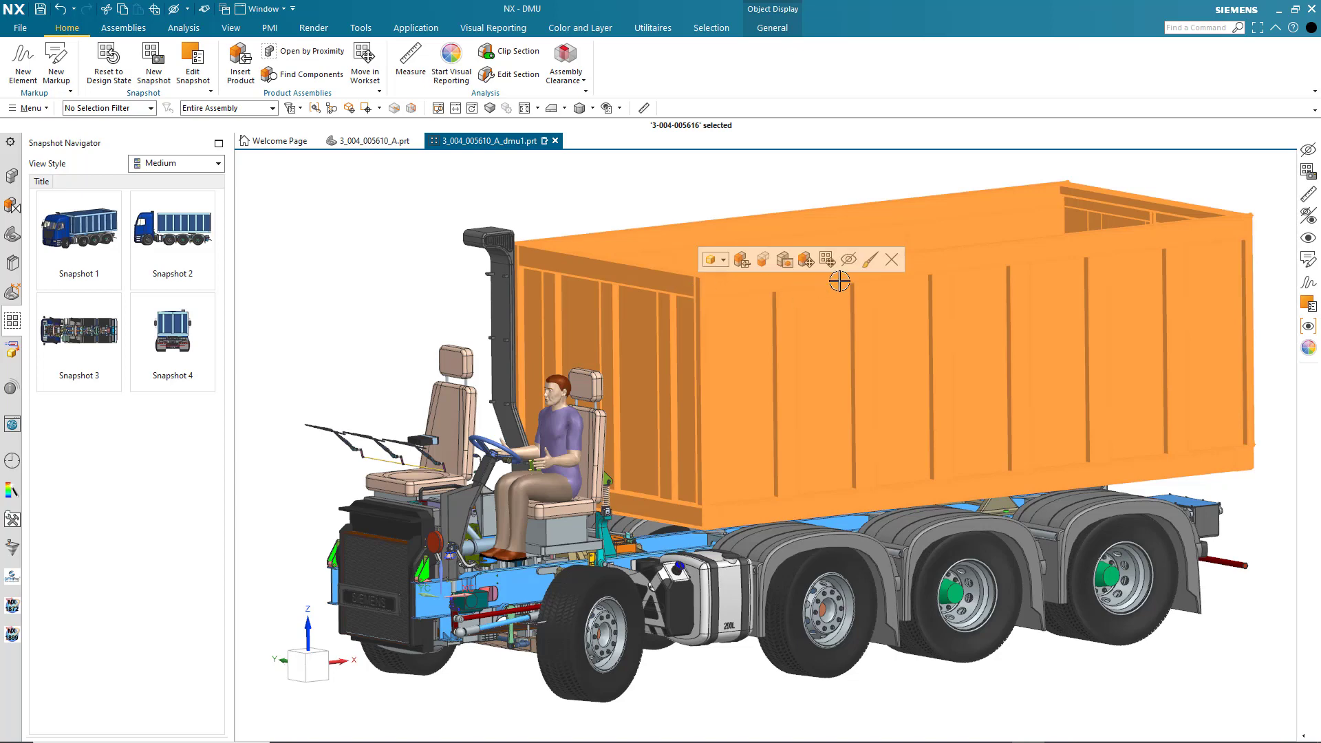
pyautogui.click(849, 259)
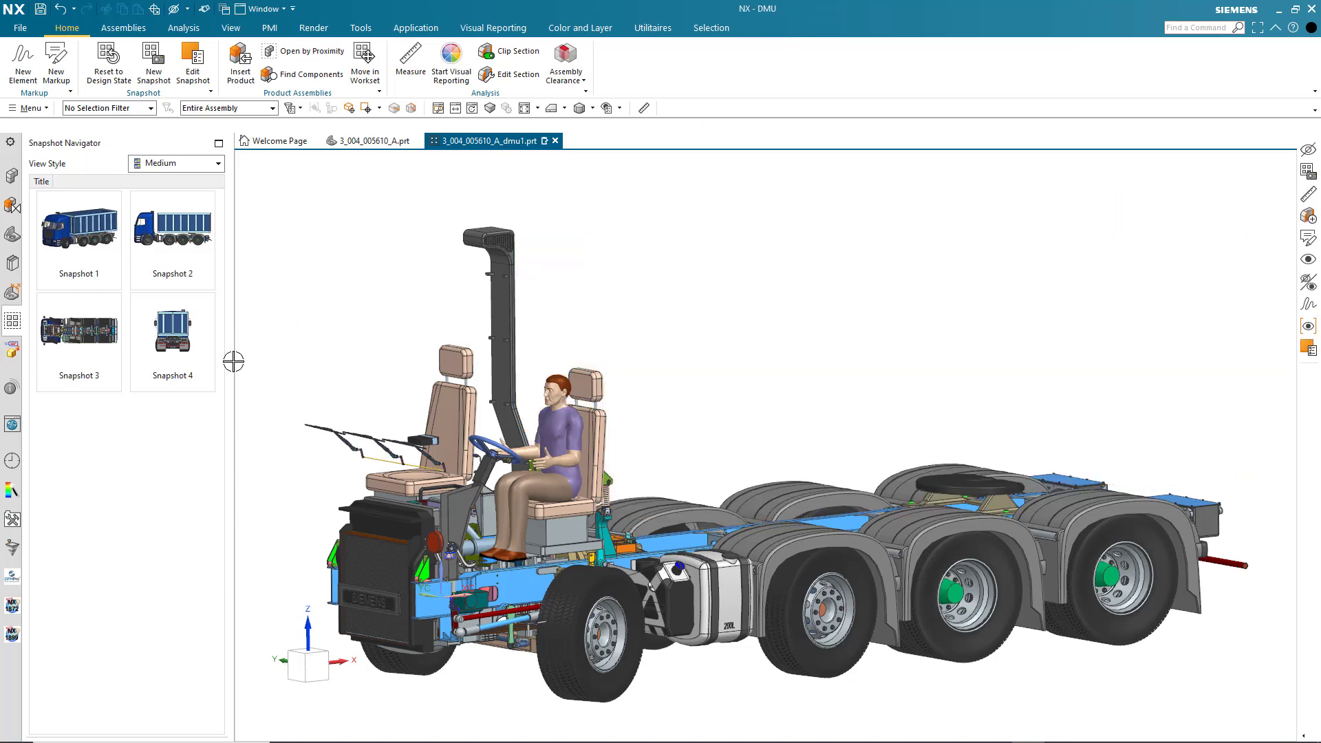
# Save the stripped chassis display as a new snapshot and test it by recalling Snapshot 1 and the new one.
pyautogui.rightClick(93, 449)
pyautogui.click(131, 458)
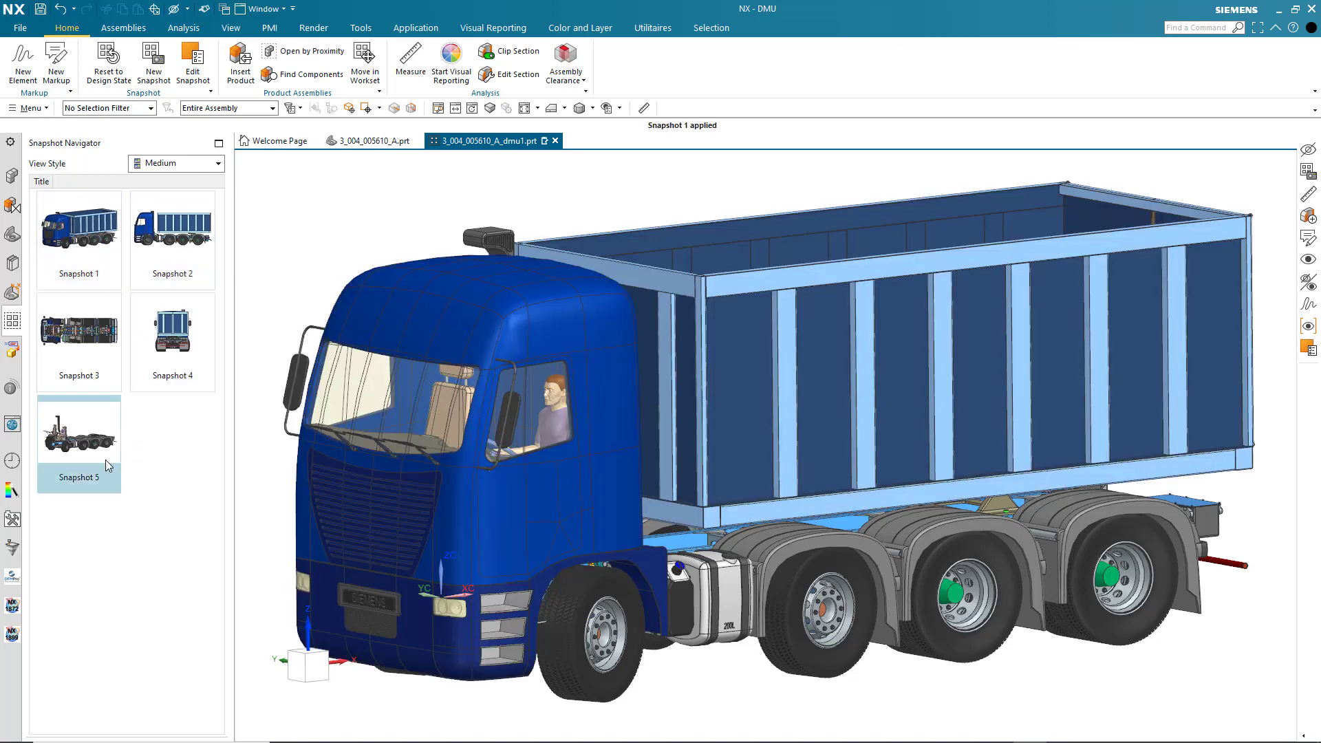
pyautogui.click(95, 443)
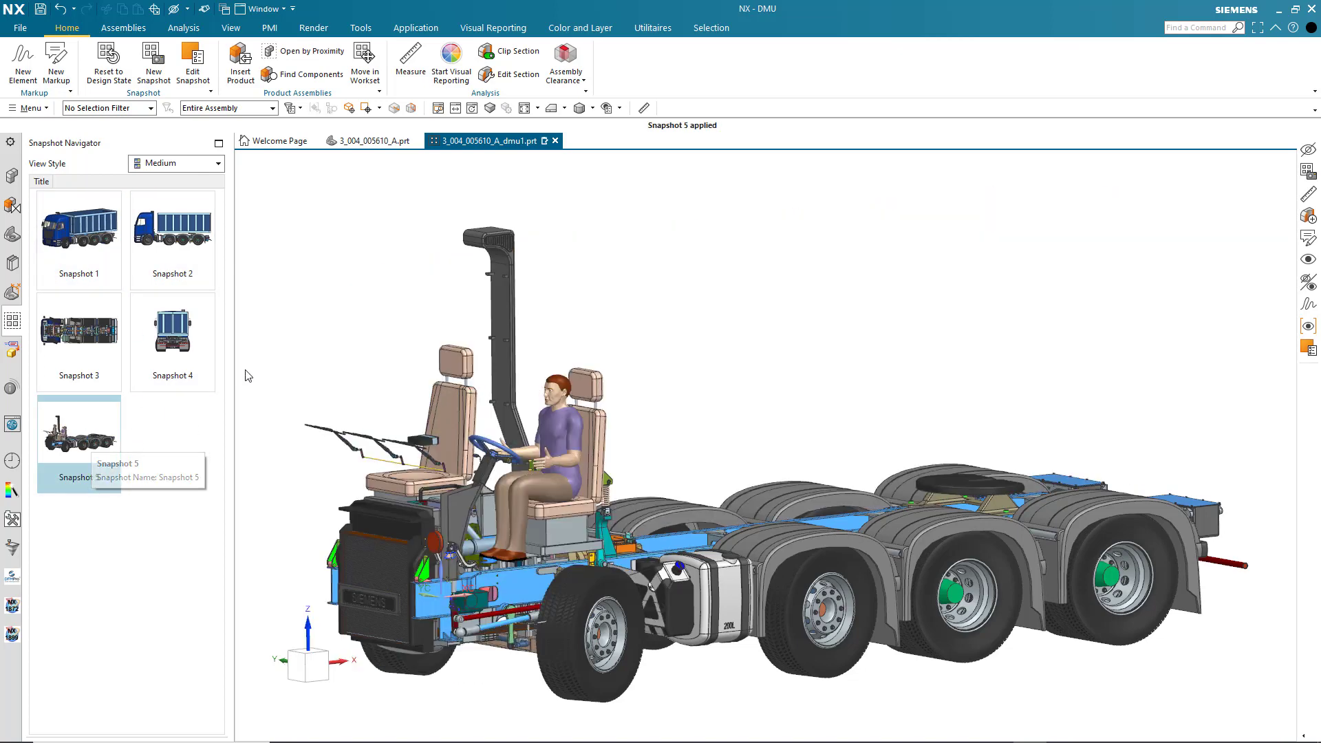
# Clip the chassis with a one-plane section normal to Z, lowering the plane about 866 mm.
pyautogui.click(515, 52)
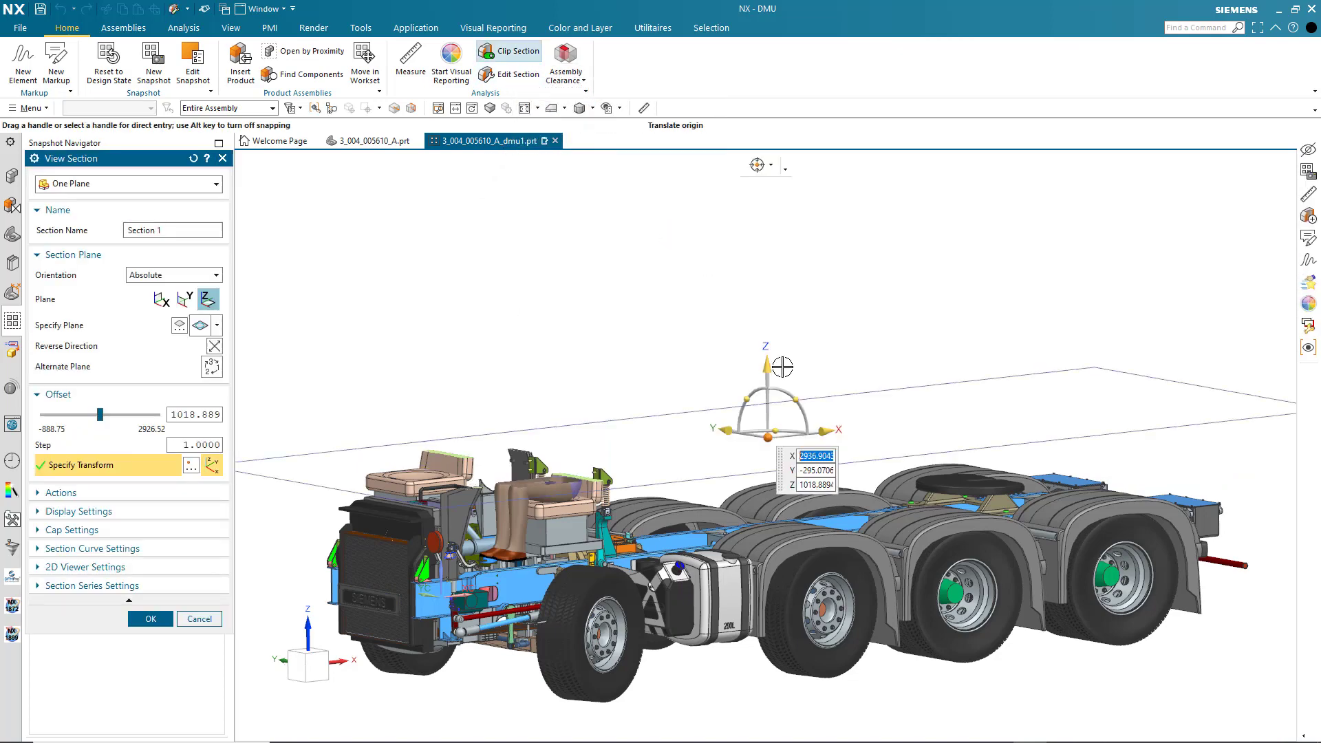
pyautogui.moveTo(767, 380); pyautogui.dragTo(772, 482)
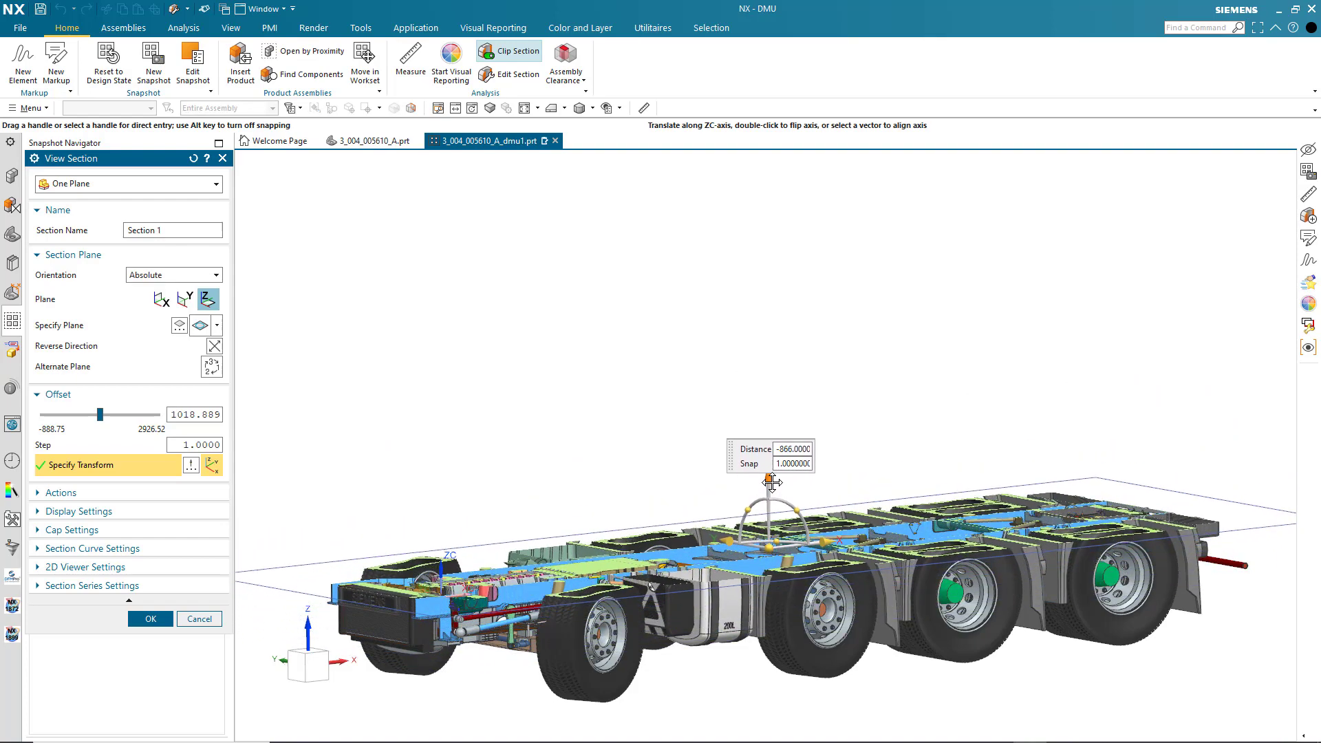
pyautogui.middleClick(660, 401)
# Replace Snapshot 5 with the sectioned chassis state and test it by applying Snapshot 1 followed by Snapshot 5.
pyautogui.click(75, 440)
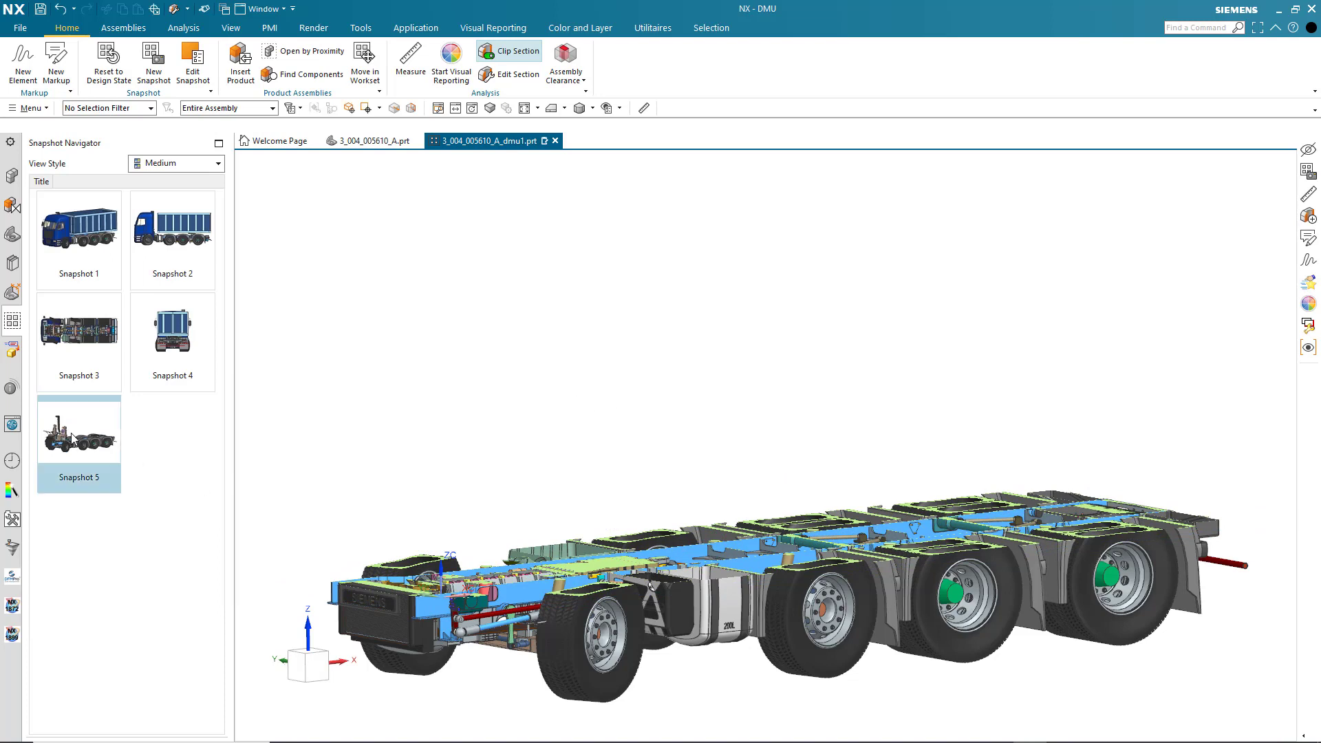
pyautogui.rightClick(71, 433)
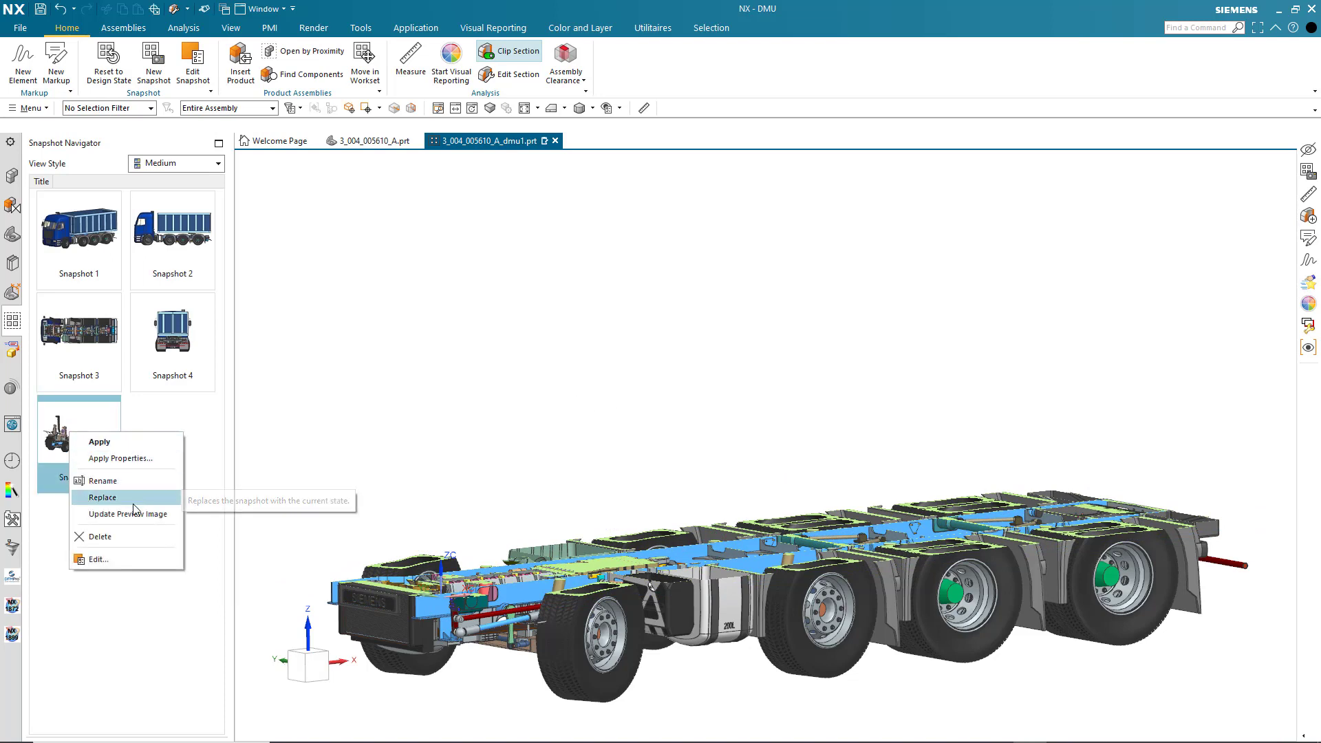
pyautogui.click(132, 502)
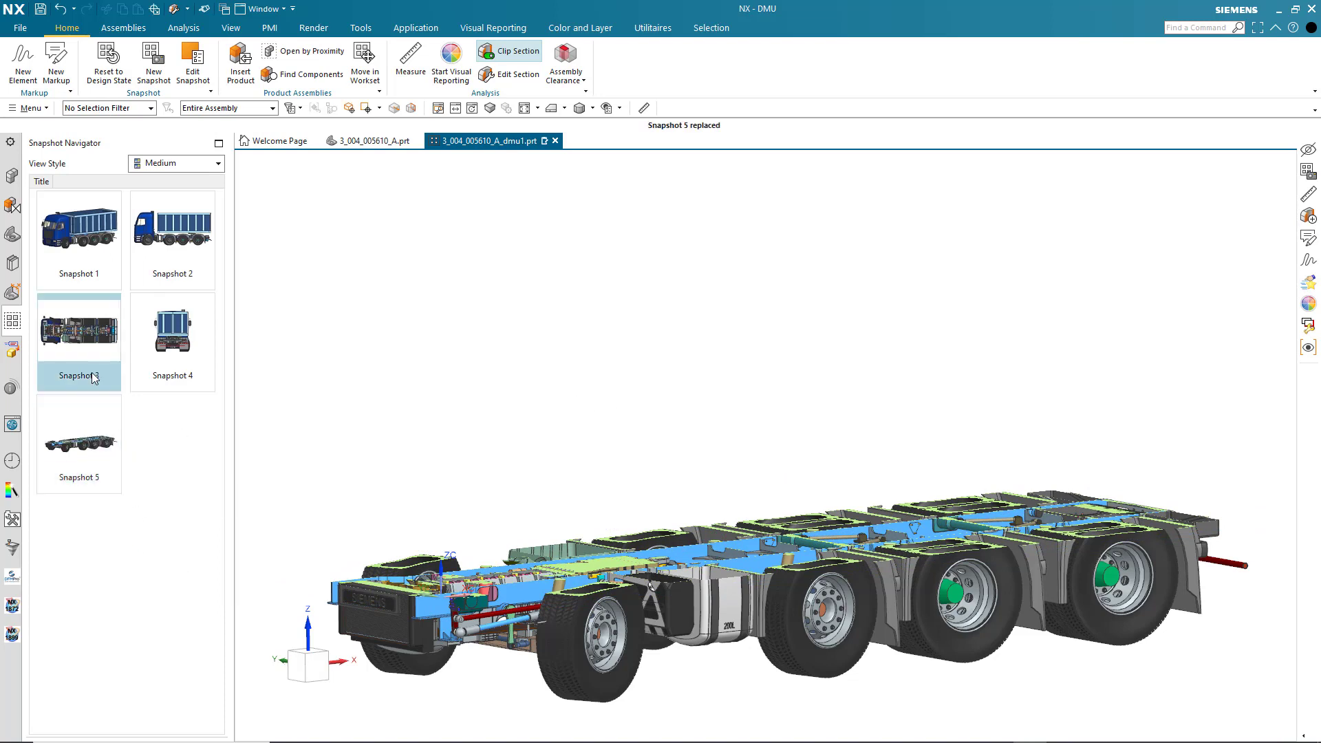
pyautogui.doubleClick(90, 246)
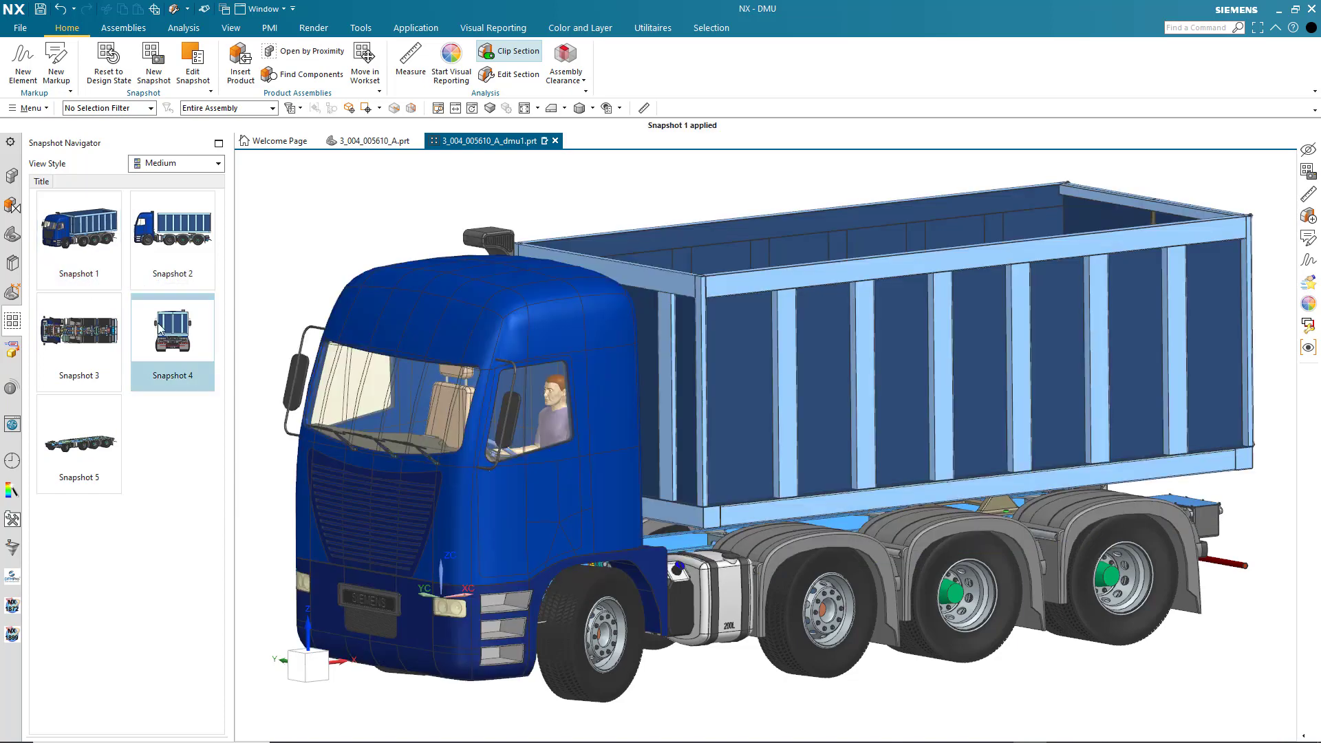
pyautogui.doubleClick(83, 446)
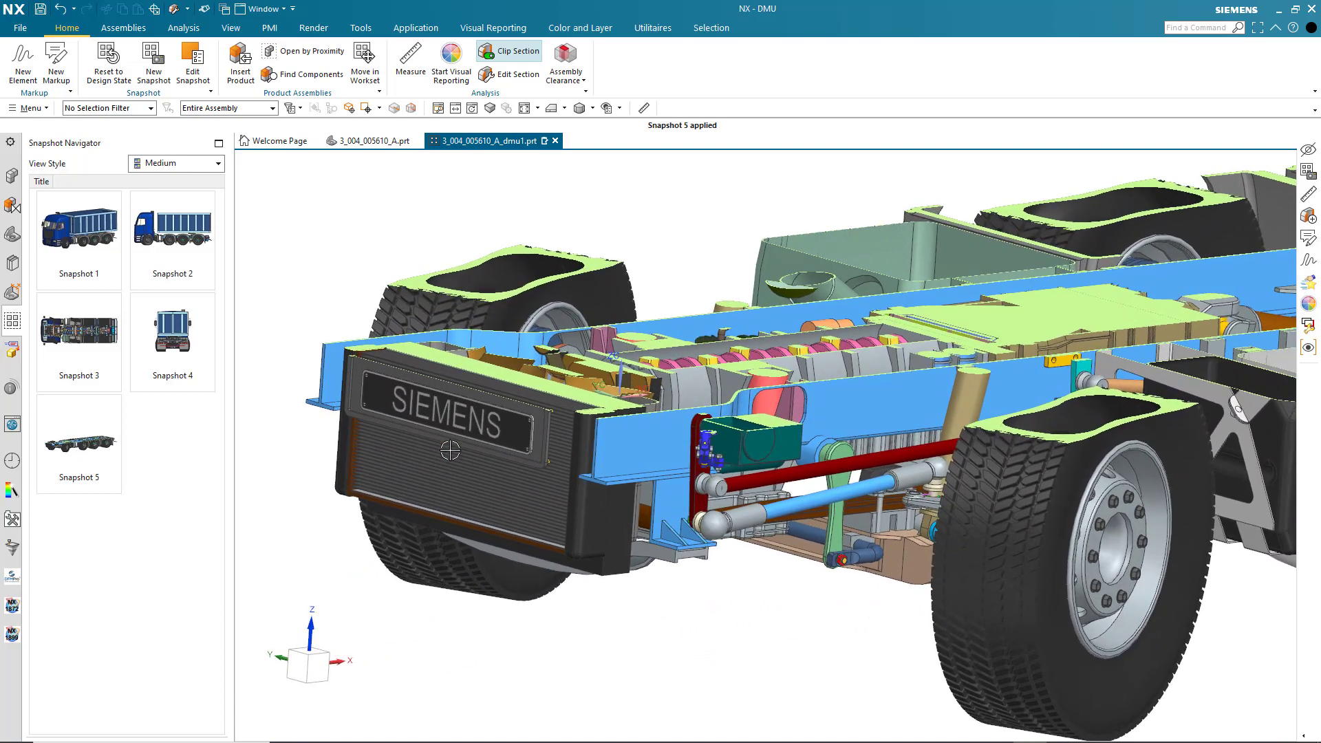
# Hide the tire and rim of the front wheel on the fuel tank side to expose the brake disc and hub.
pyautogui.click(939, 602)
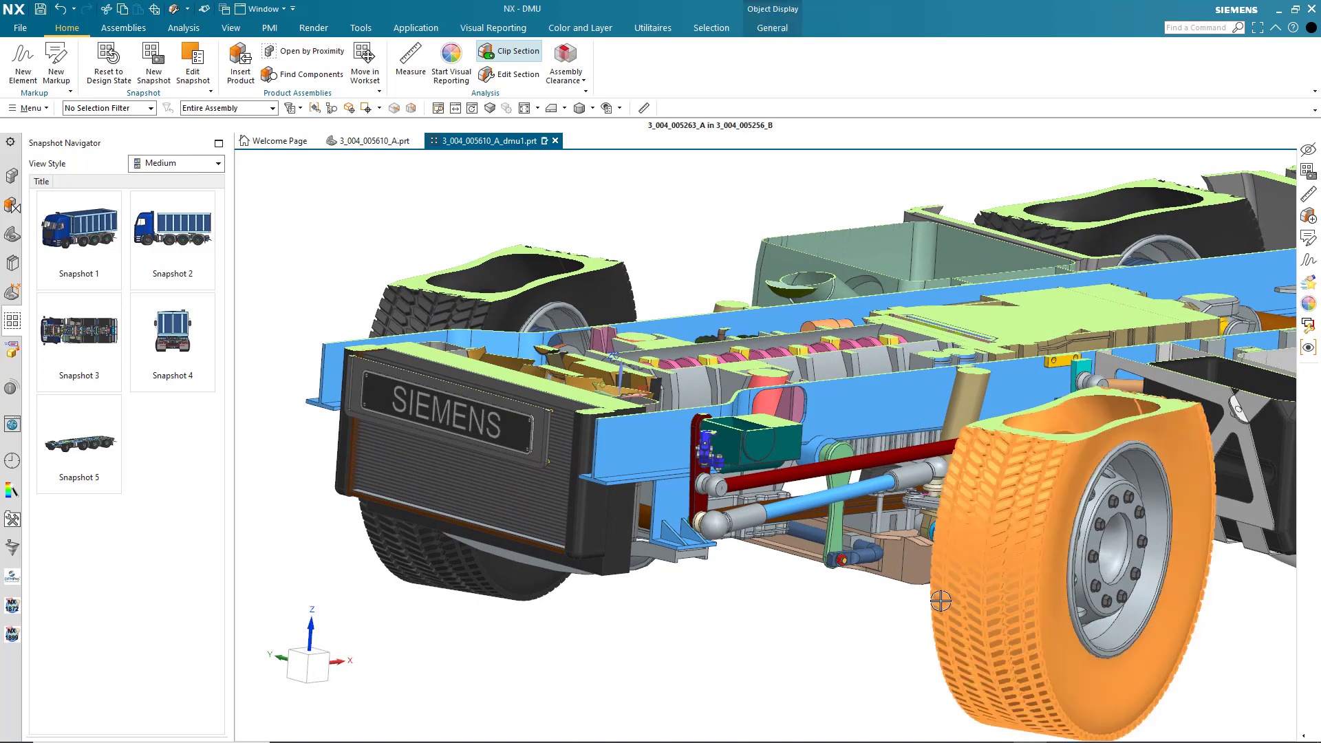
pyautogui.click(1106, 577)
pyautogui.click(1080, 581)
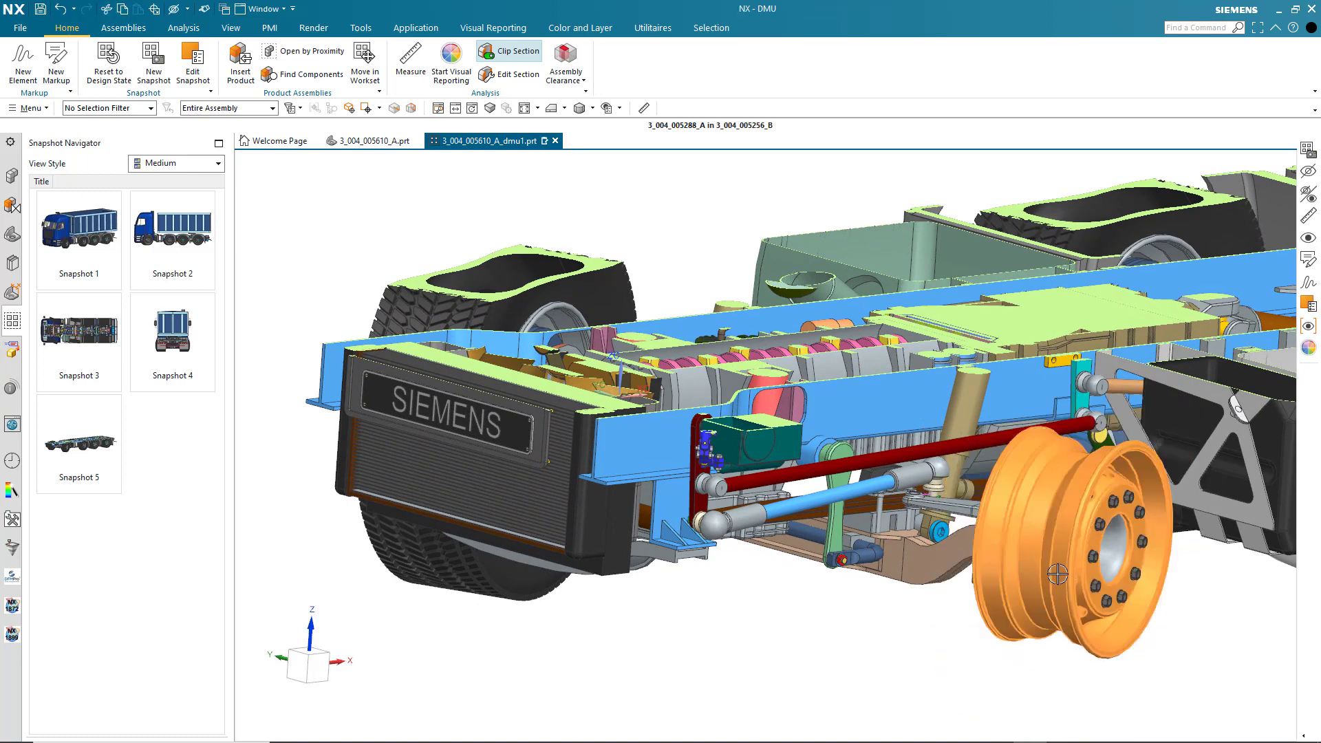
pyautogui.click(1240, 557)
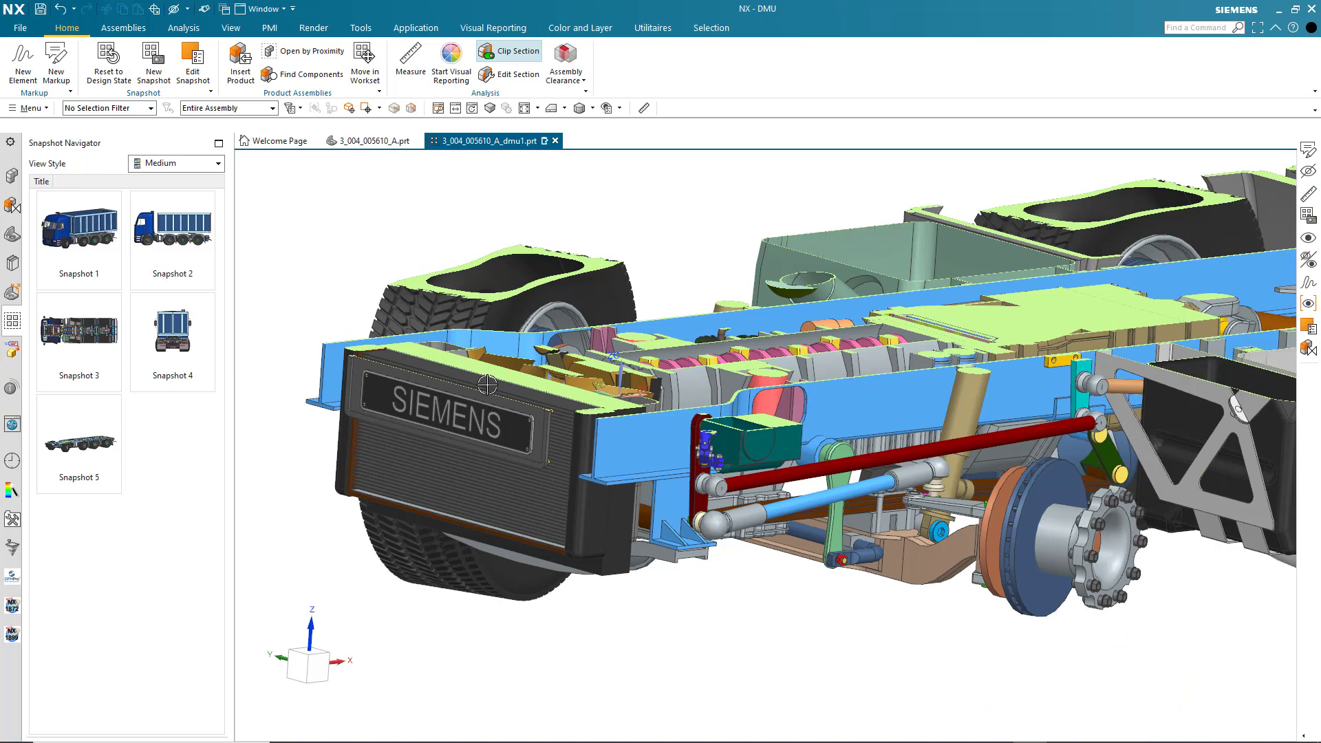
# Create a markup named "remarque technique".
pyautogui.click(57, 61)
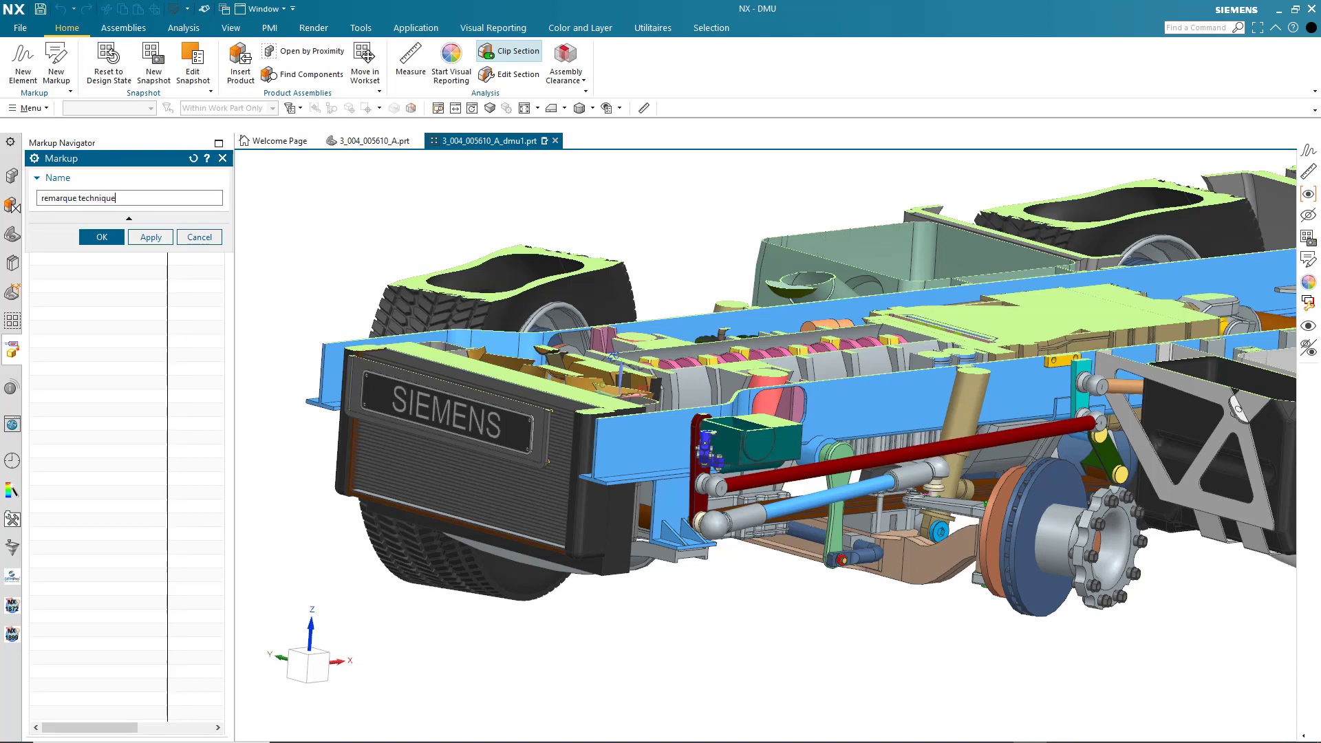
pyautogui.hotkey('ctrl', 'a')
pyautogui.click(170, 237)
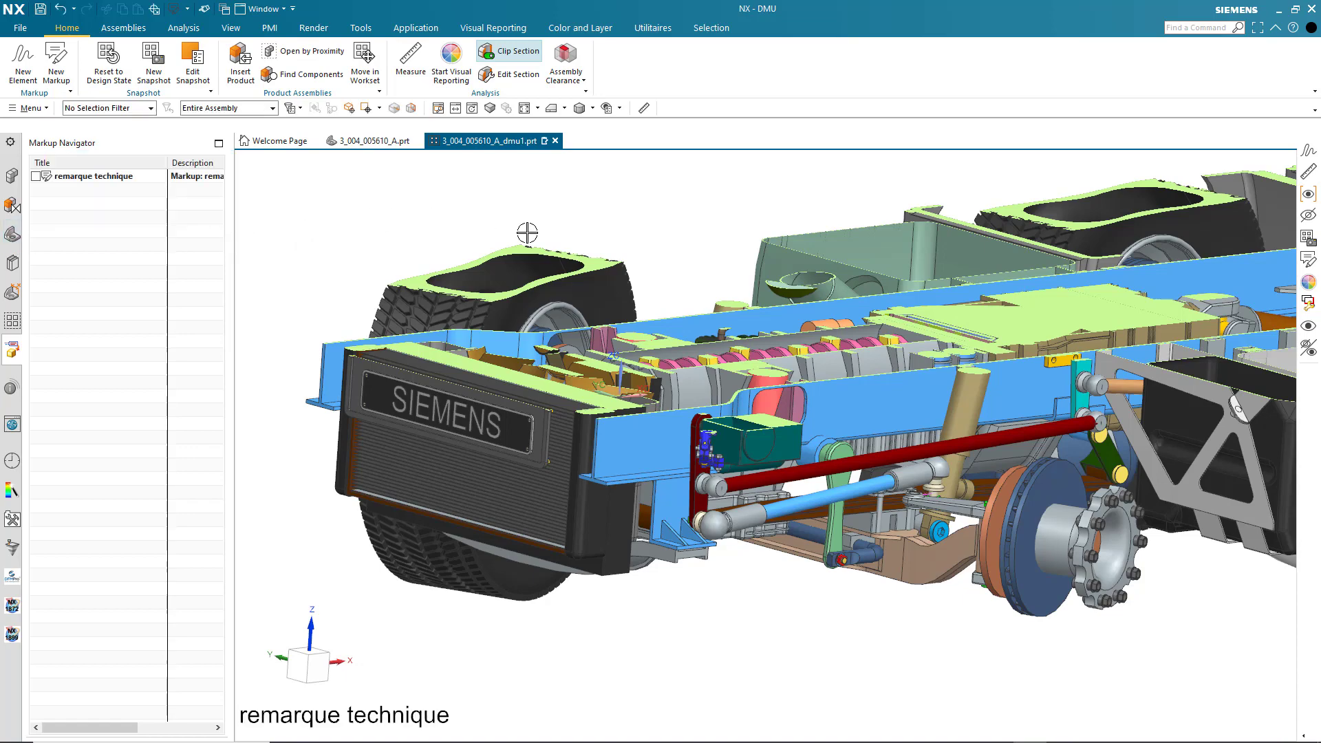
# Measure between the ring face at the end of the steering arm and the centerline of the ball joint beside it.
pyautogui.scroll(5, 912, 499)
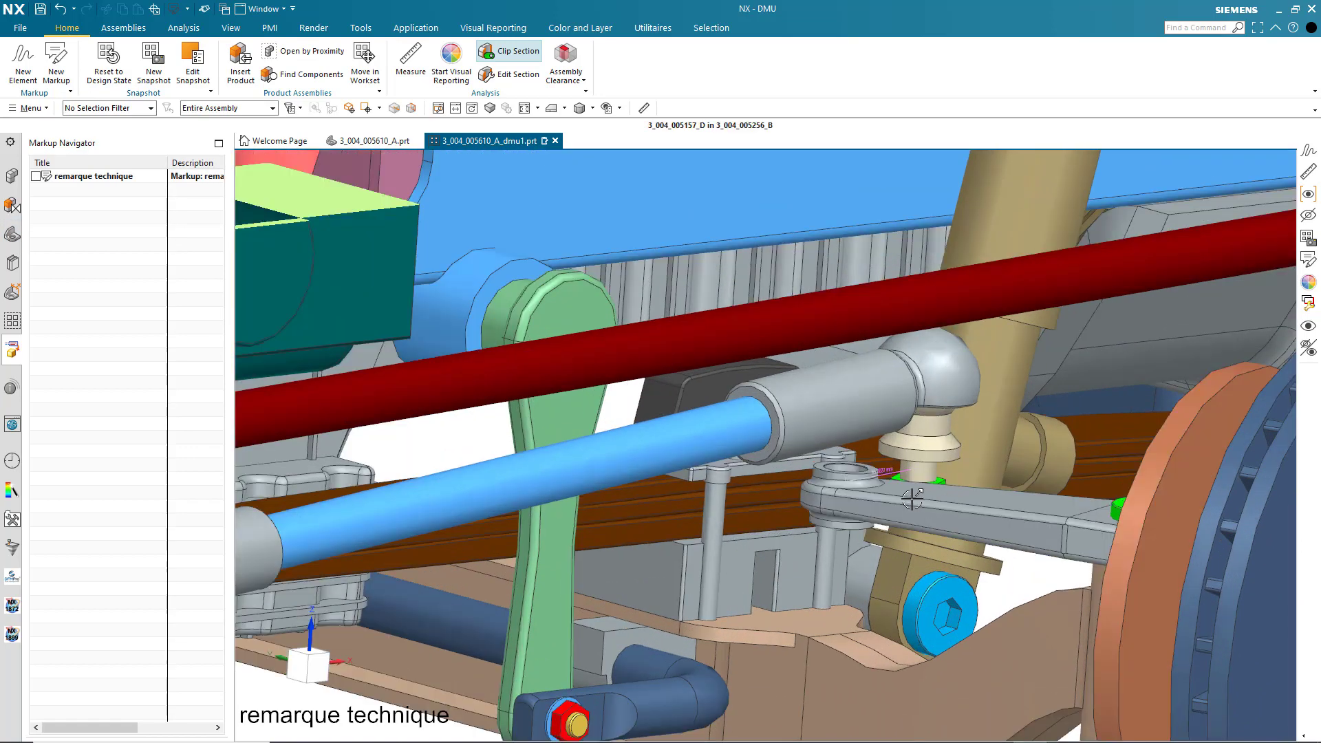
pyautogui.click(411, 58)
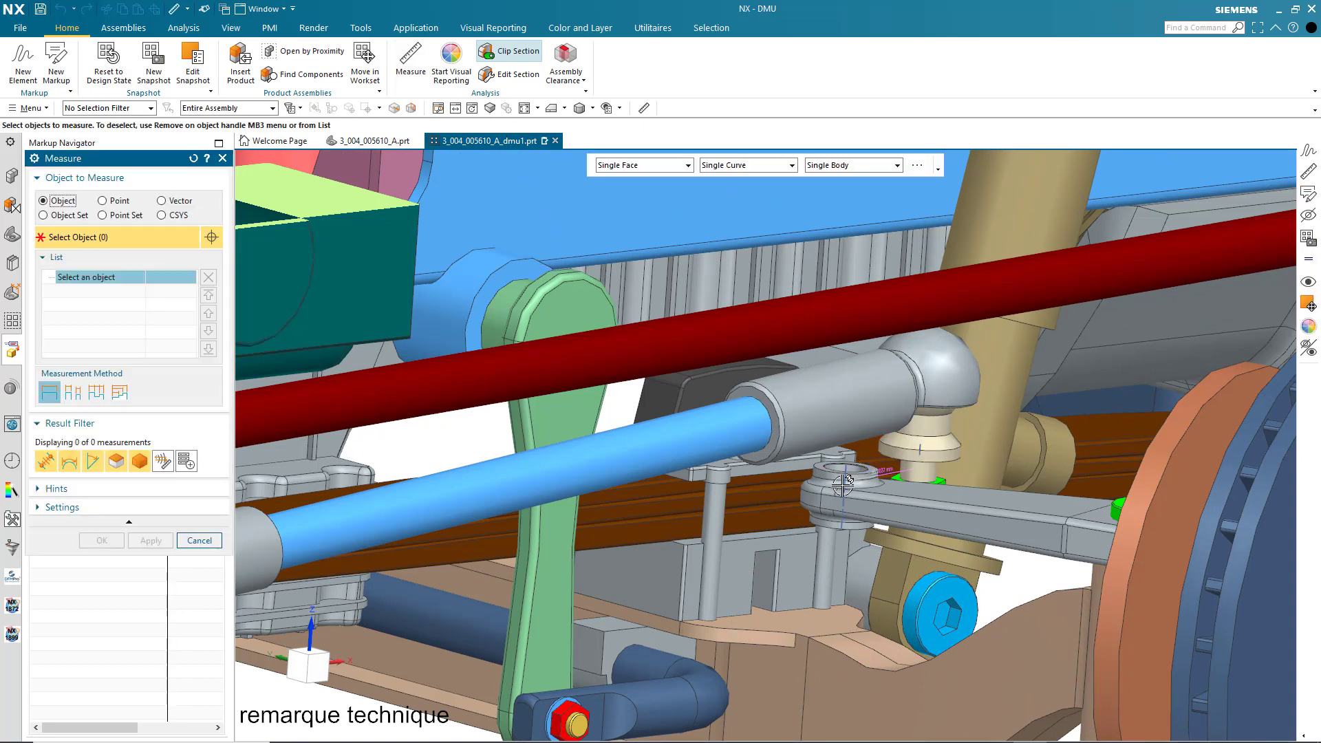
pyautogui.click(923, 422)
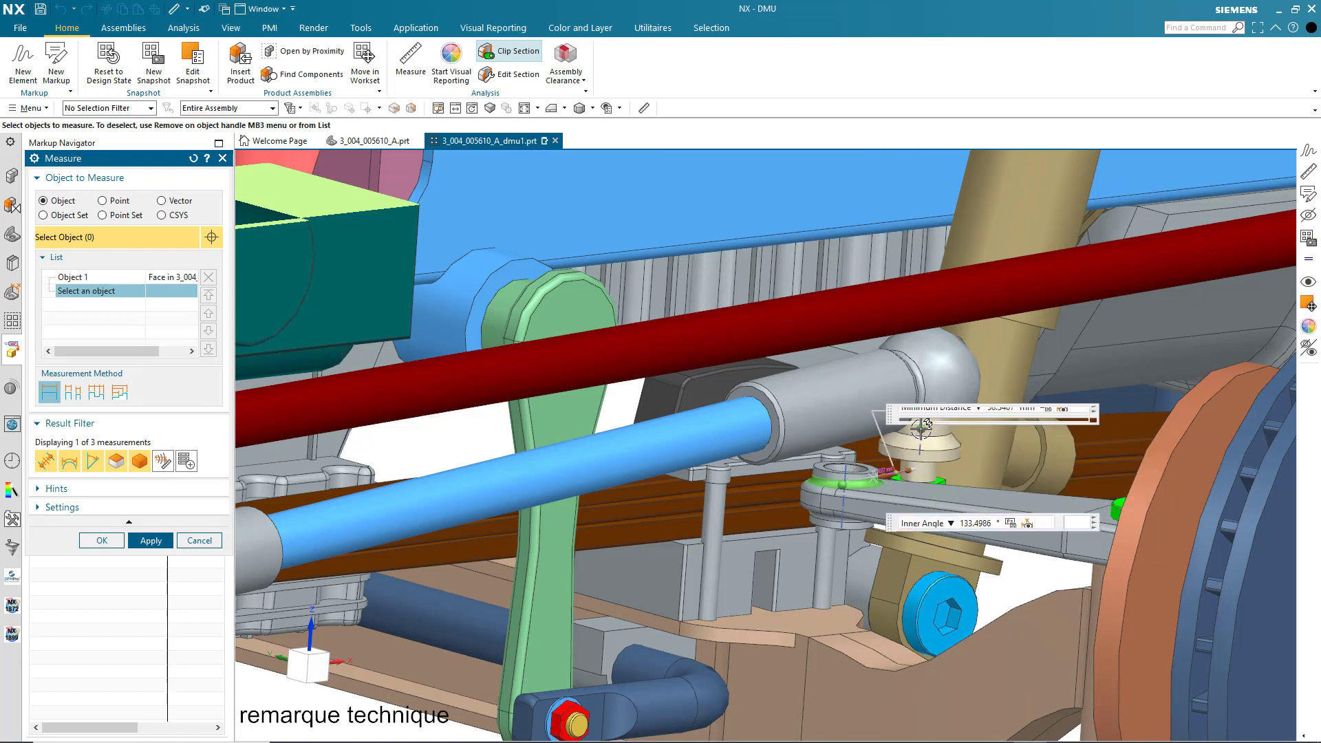
pyautogui.click(920, 446)
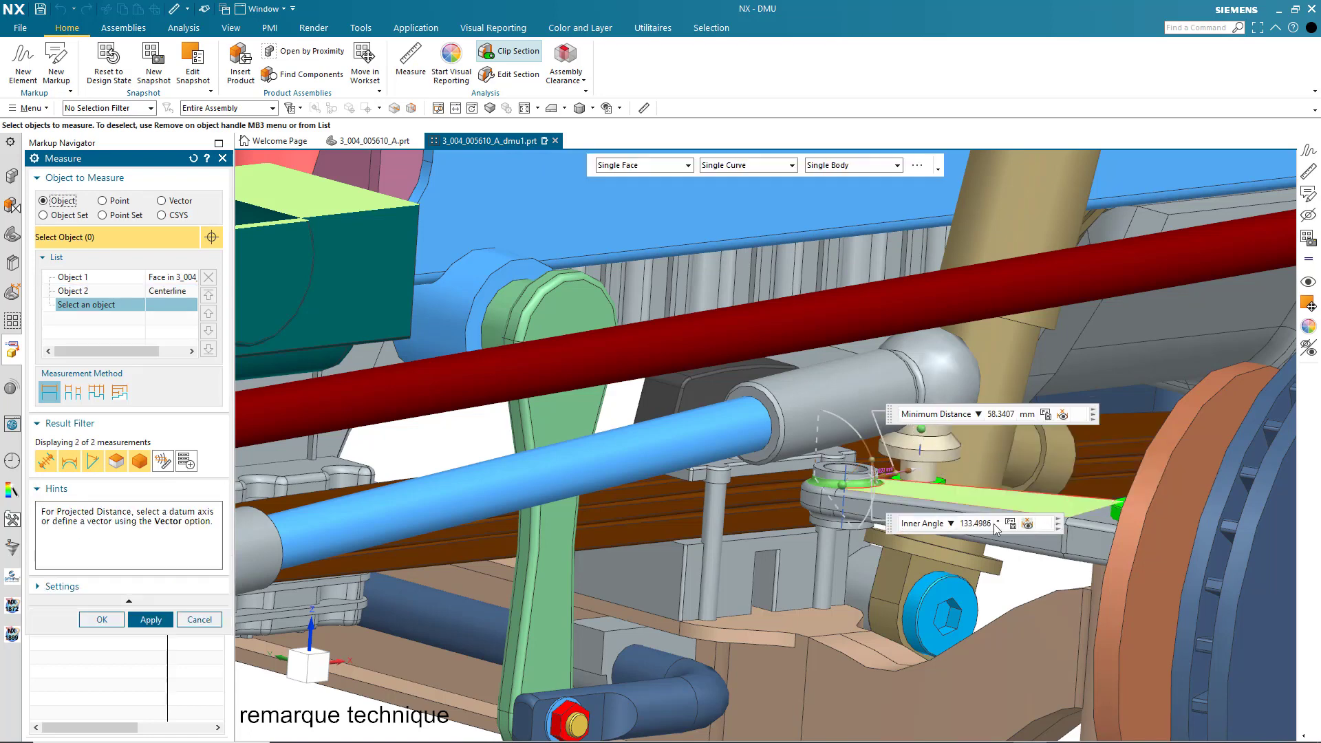
pyautogui.middleClick(898, 489)
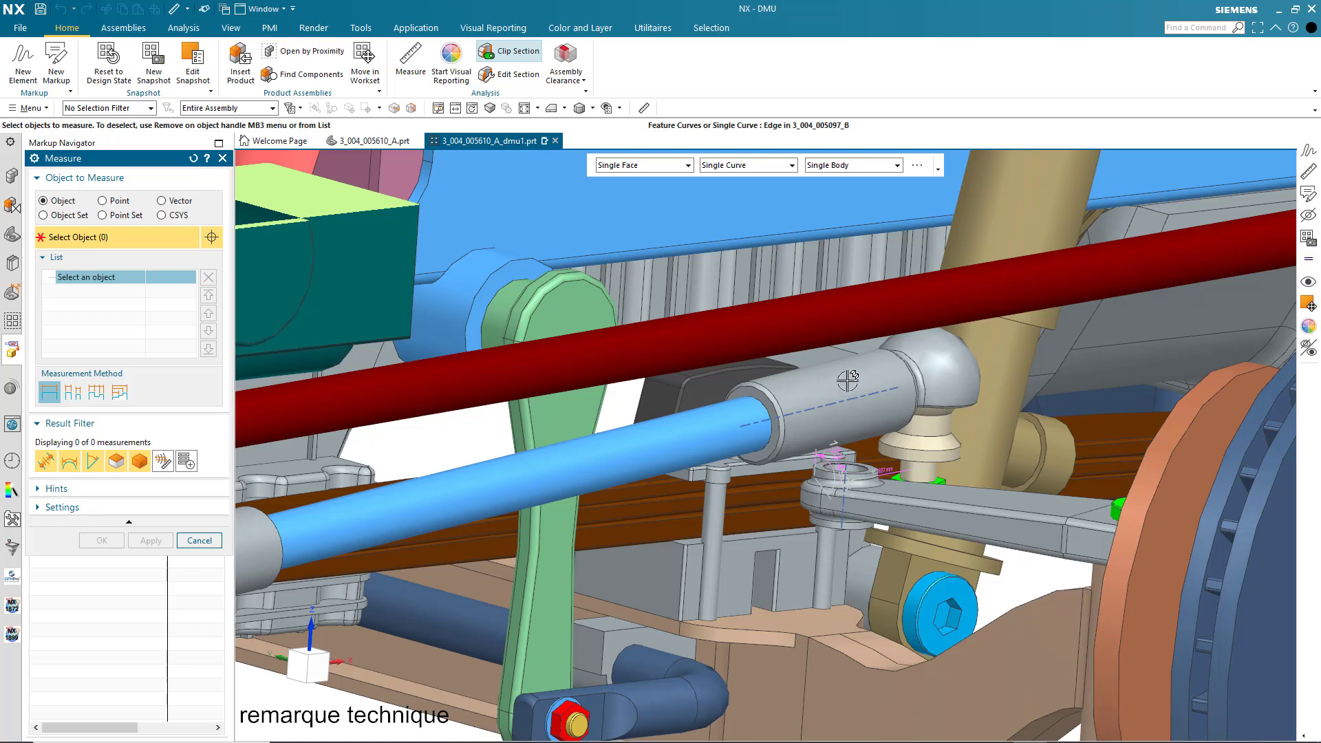
pyautogui.click(200, 541)
# Add a red freehand markup element with 2.00 mm line width, circling the bolt at the lower end of the green lever.
pyautogui.scroll(-3, 667, 536)
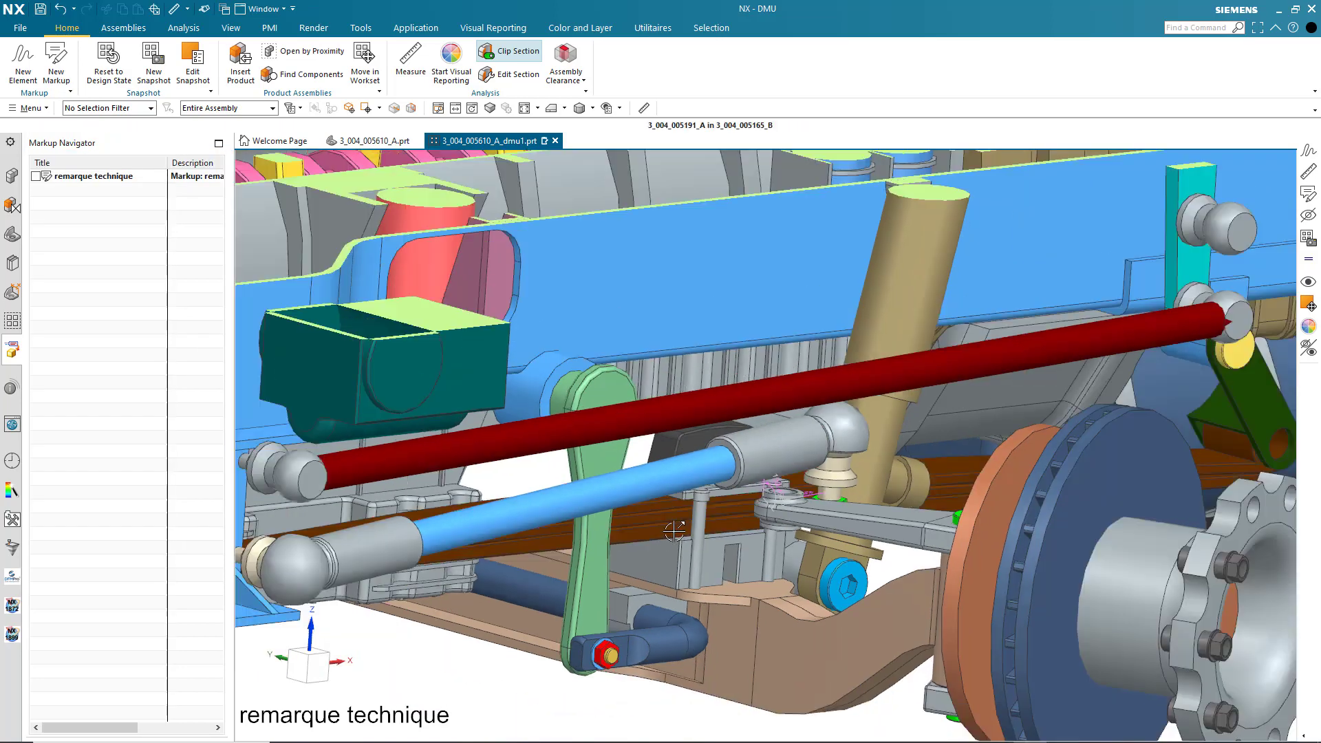
pyautogui.scroll(3, 614, 607)
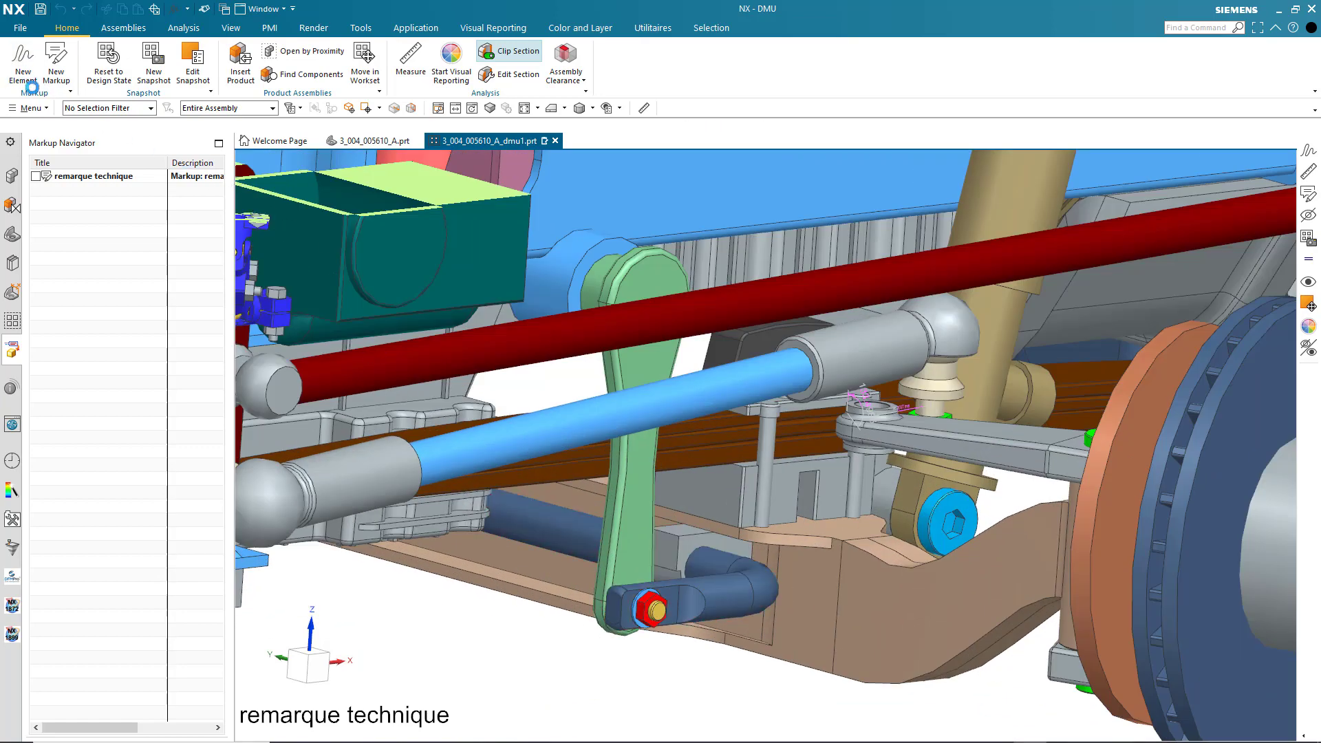
pyautogui.click(23, 61)
pyautogui.click(146, 249)
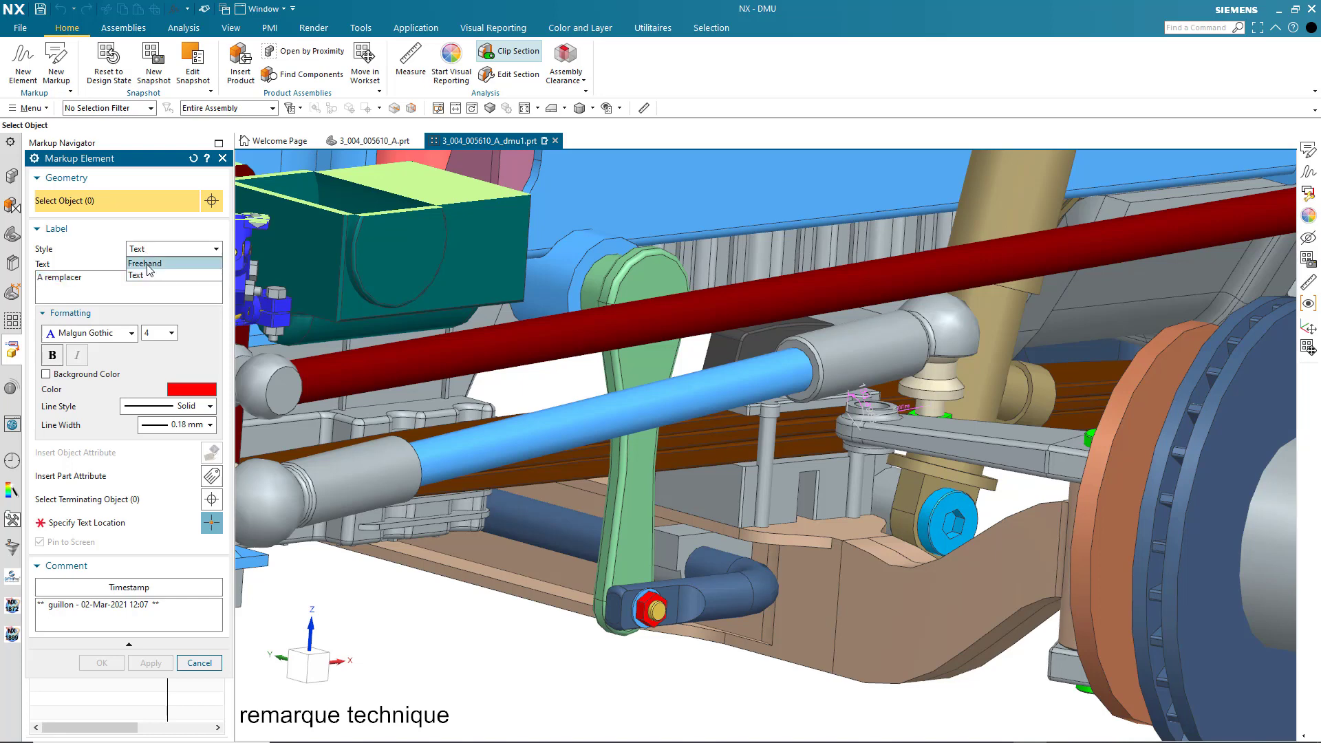
pyautogui.click(158, 273)
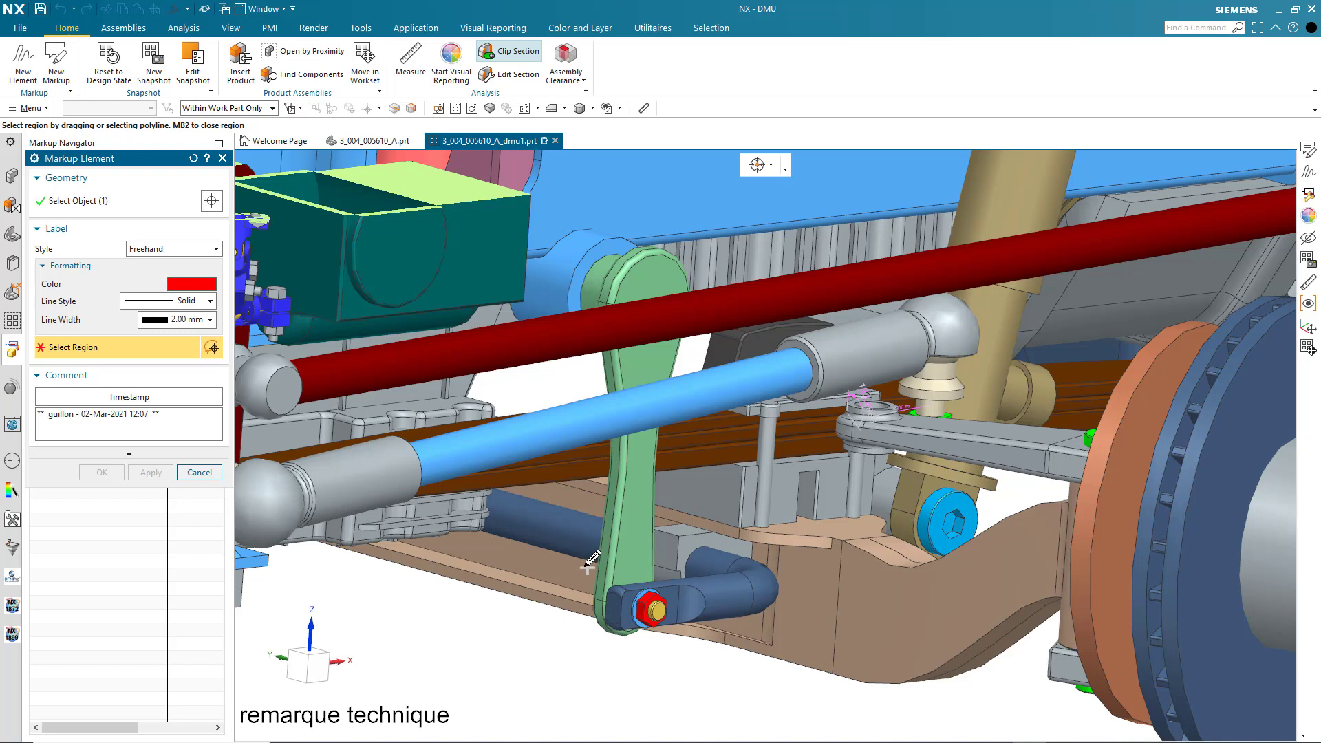
pyautogui.moveTo(587, 566); pyautogui.dragTo(511, 660)
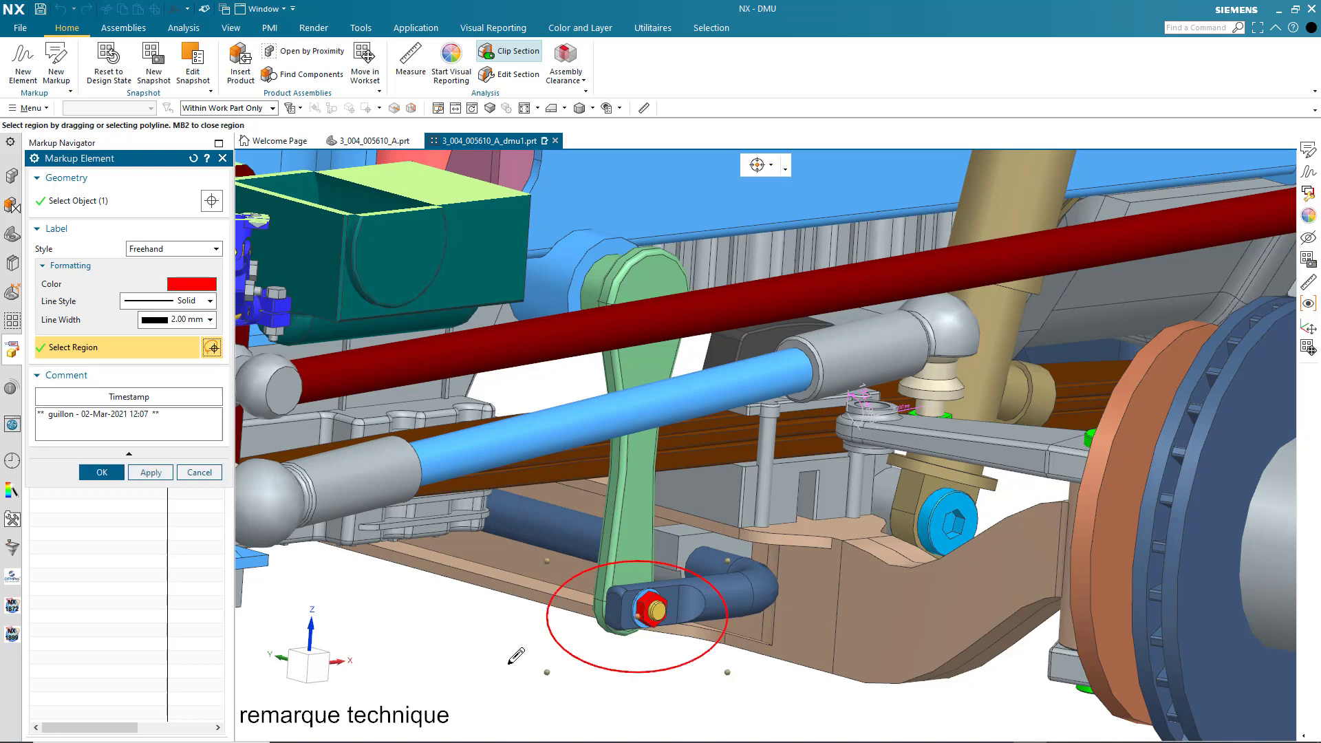
pyautogui.middleClick(434, 596)
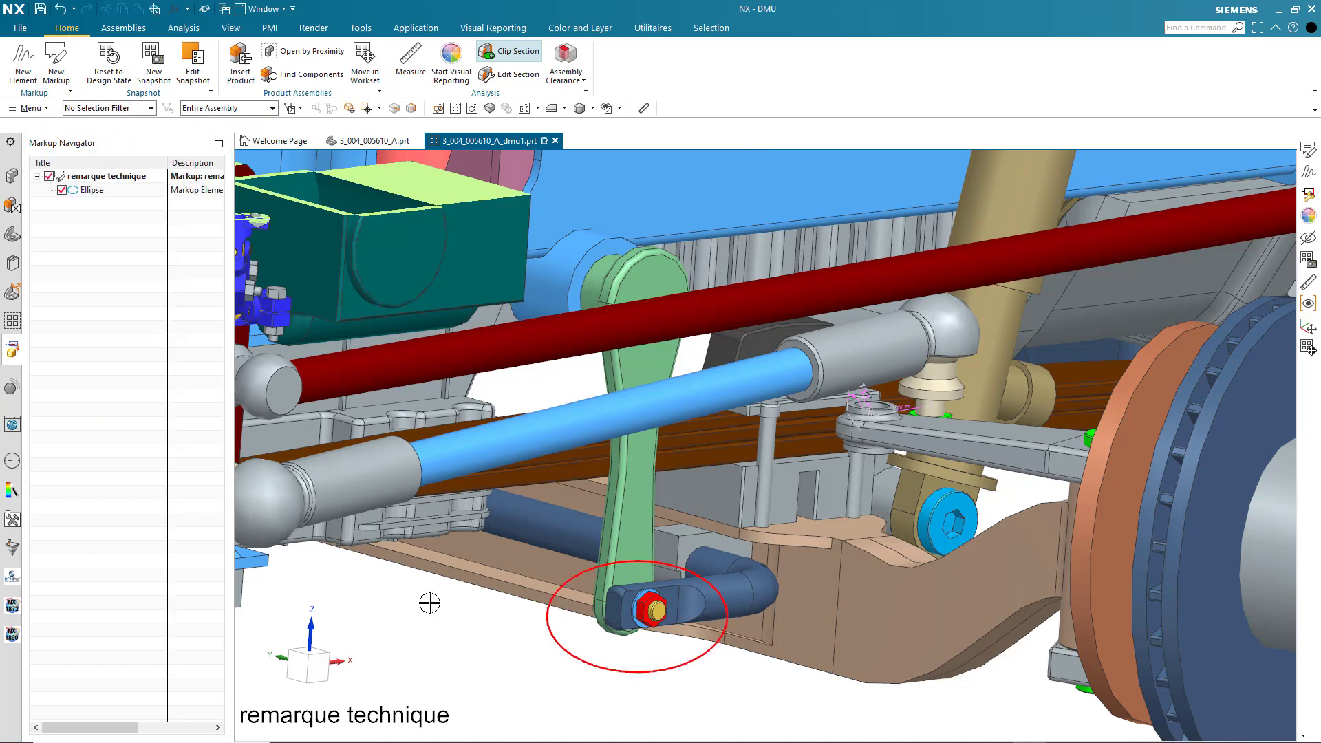
# Add a red freehand markup element with 2.00 mm line width, framing the ball joint and steering arm end with a rectangle.
pyautogui.click(22, 60)
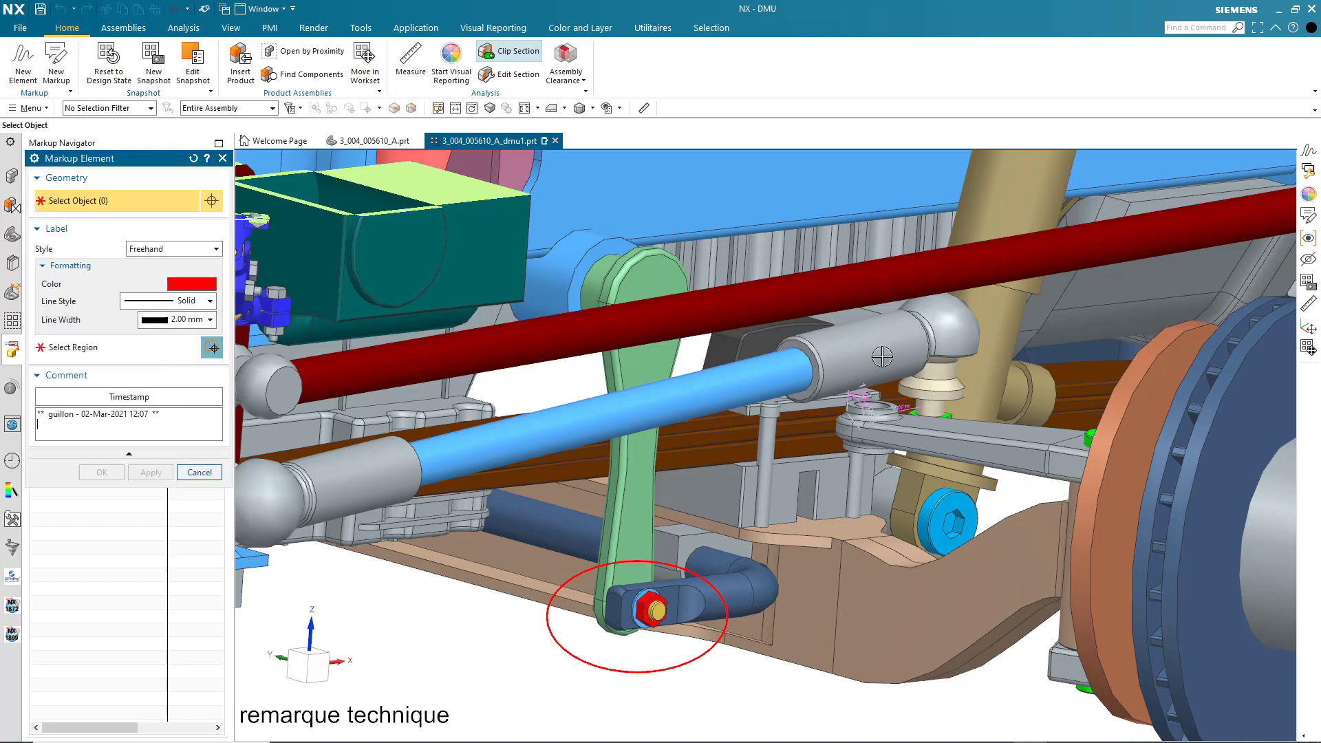
pyautogui.click(972, 235)
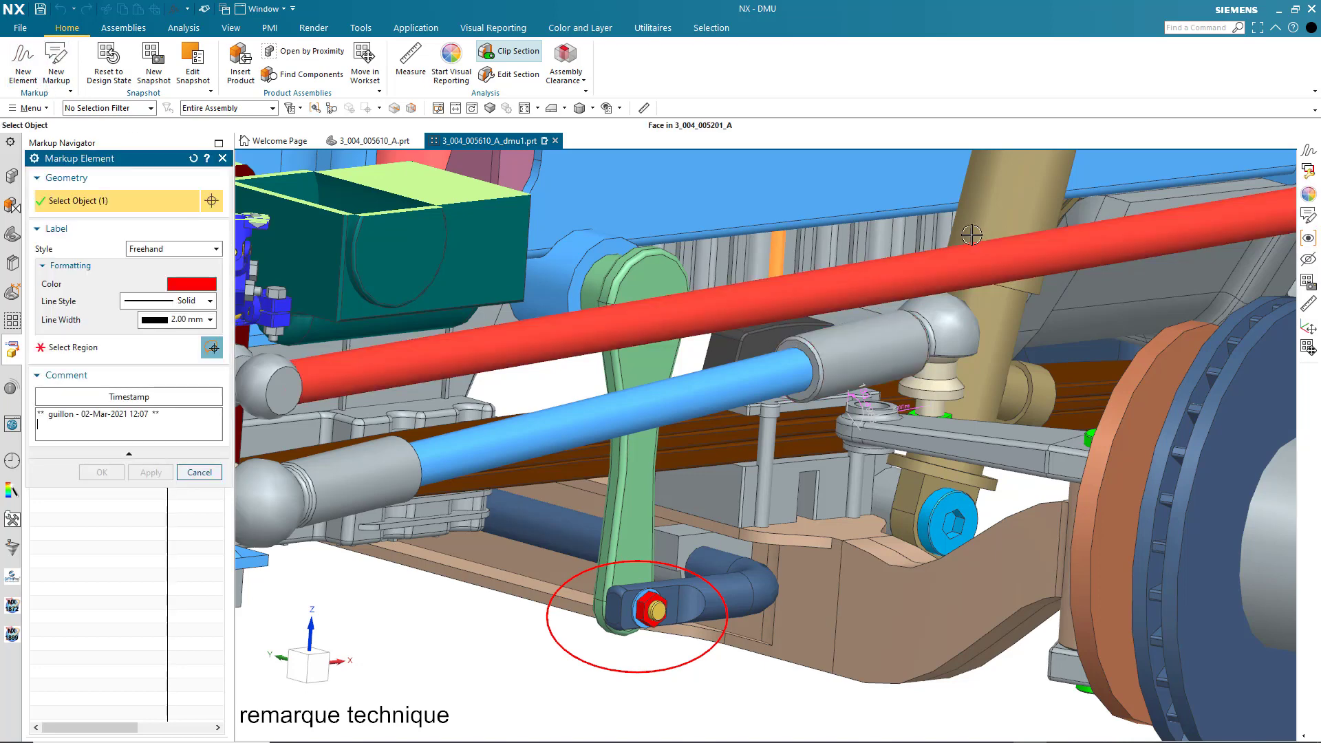
pyautogui.middleClick(797, 249)
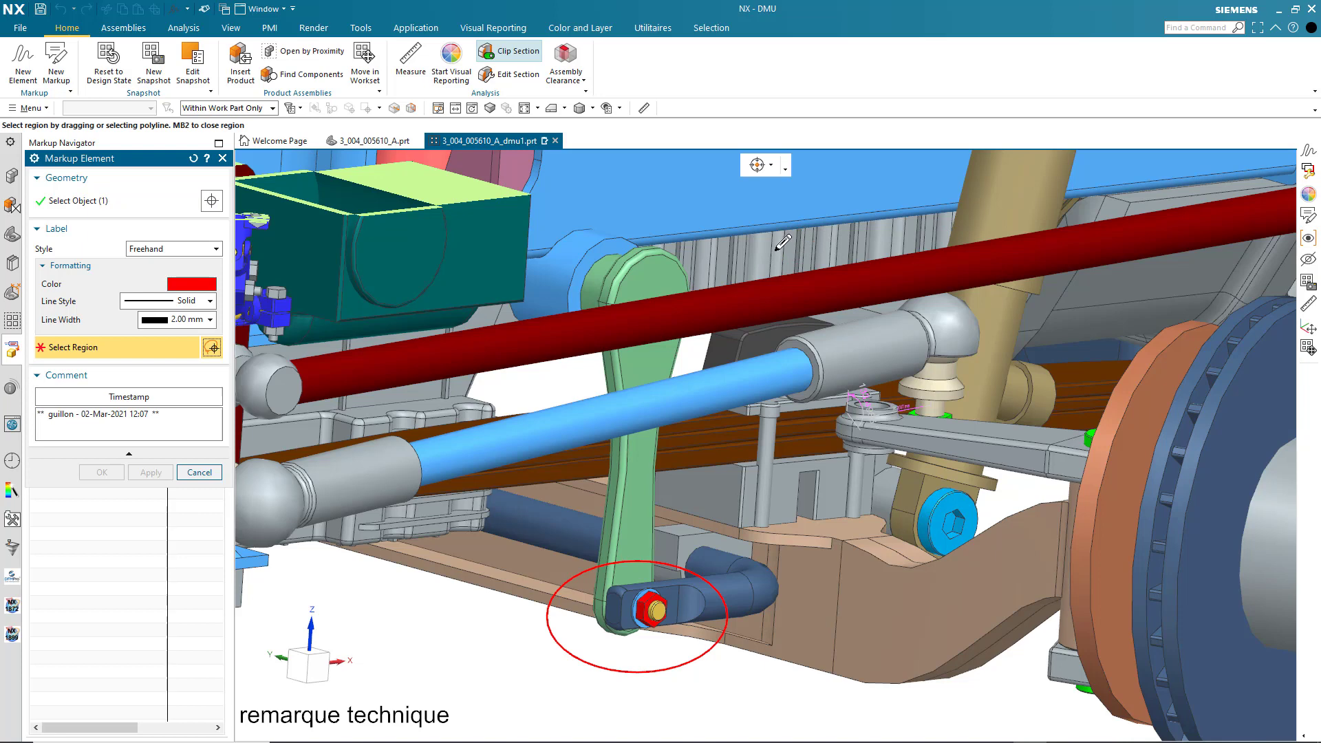
pyautogui.moveTo(777, 249)
pyautogui.mouseDown()
pyautogui.moveTo(997, 239)
pyautogui.moveTo(990, 519)
pyautogui.moveTo(785, 519)
pyautogui.mouseUp()
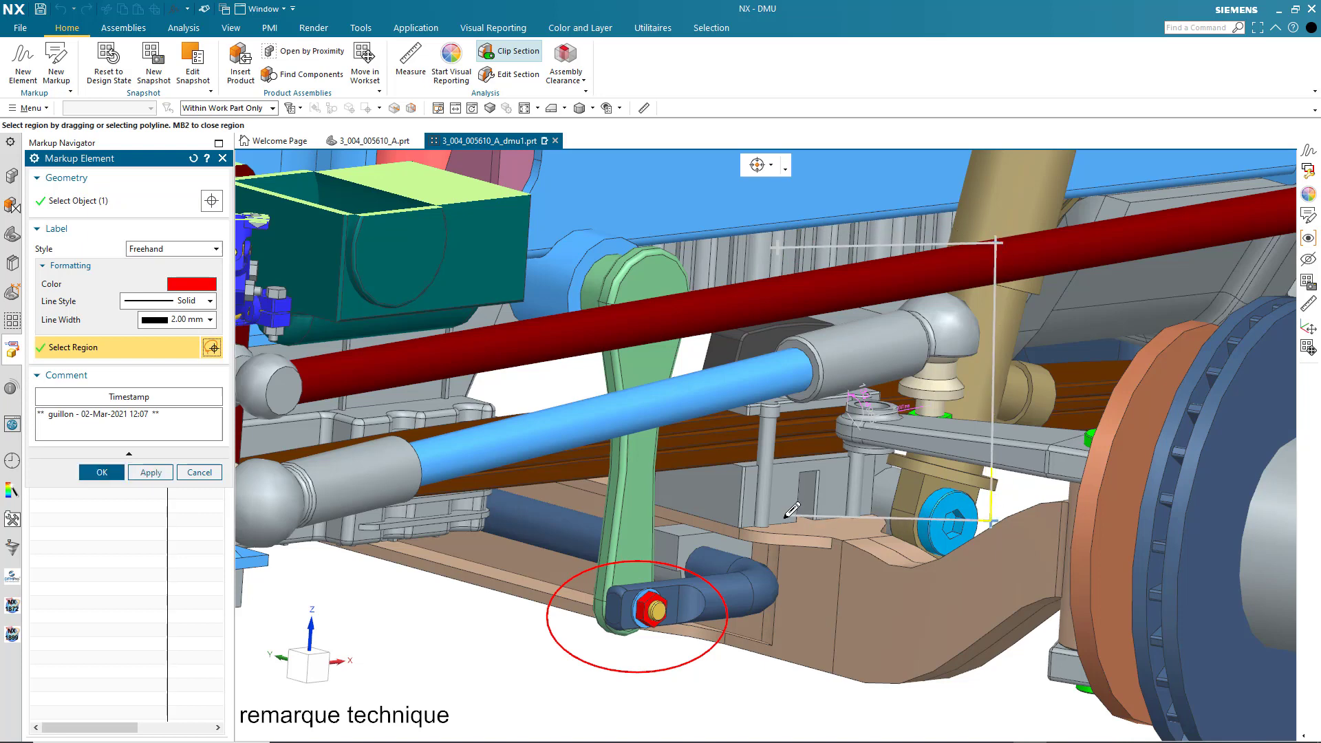
pyautogui.middleClick(808, 485)
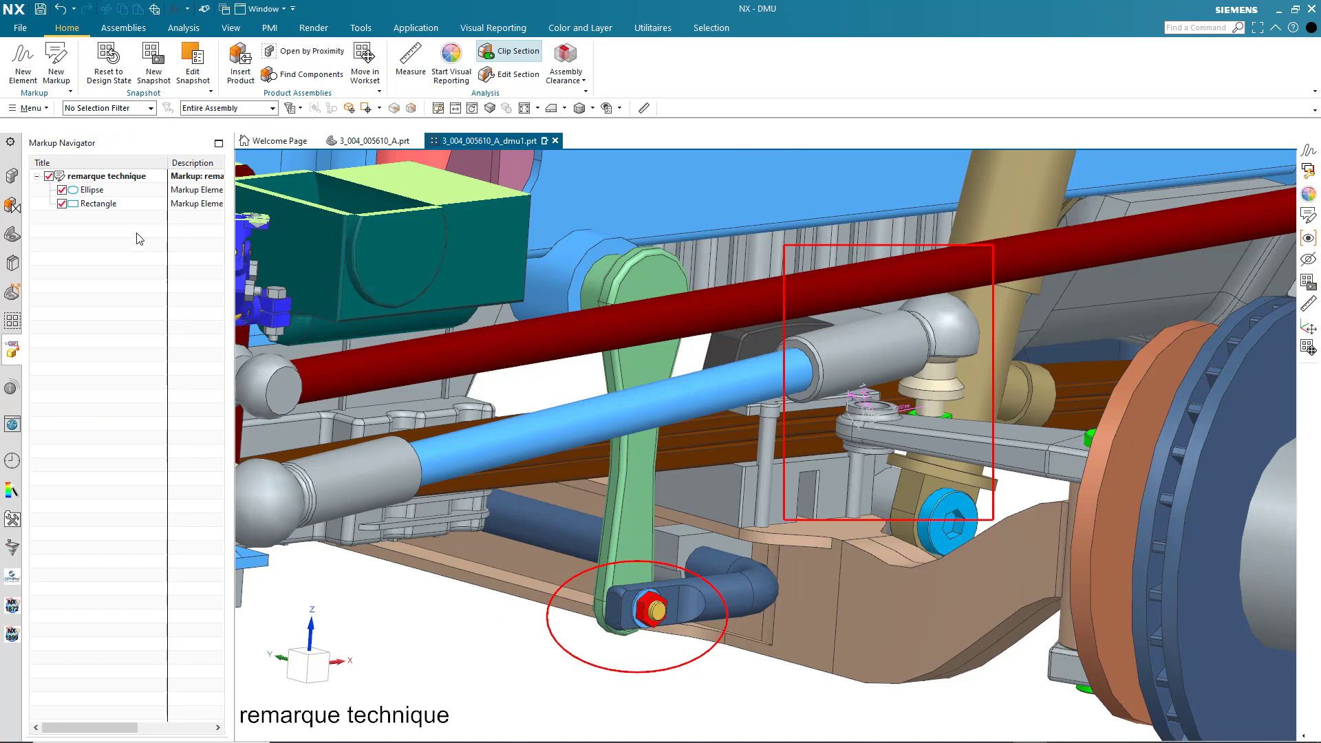
# Add a red text markup element "A remplacer" attached to the bolt and place it just below the ellipse.
pyautogui.click(24, 62)
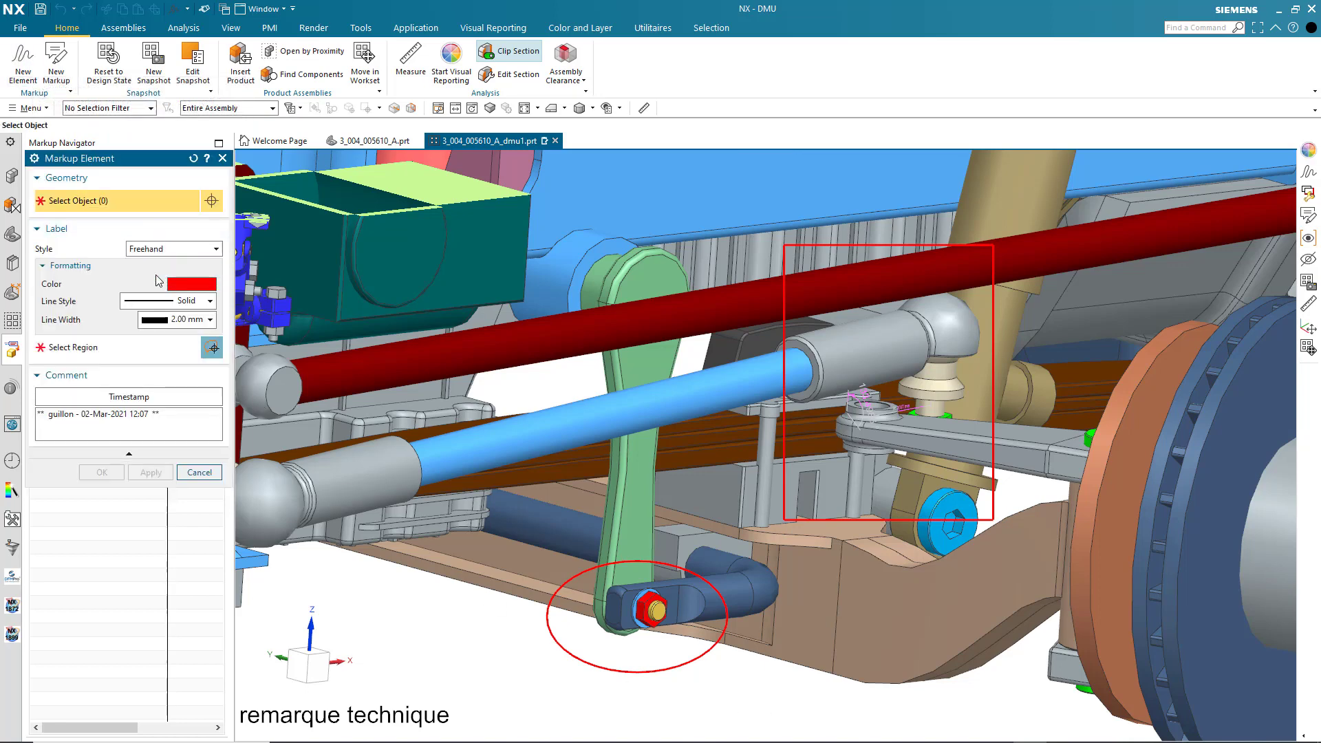
pyautogui.click(174, 249)
pyautogui.click(172, 261)
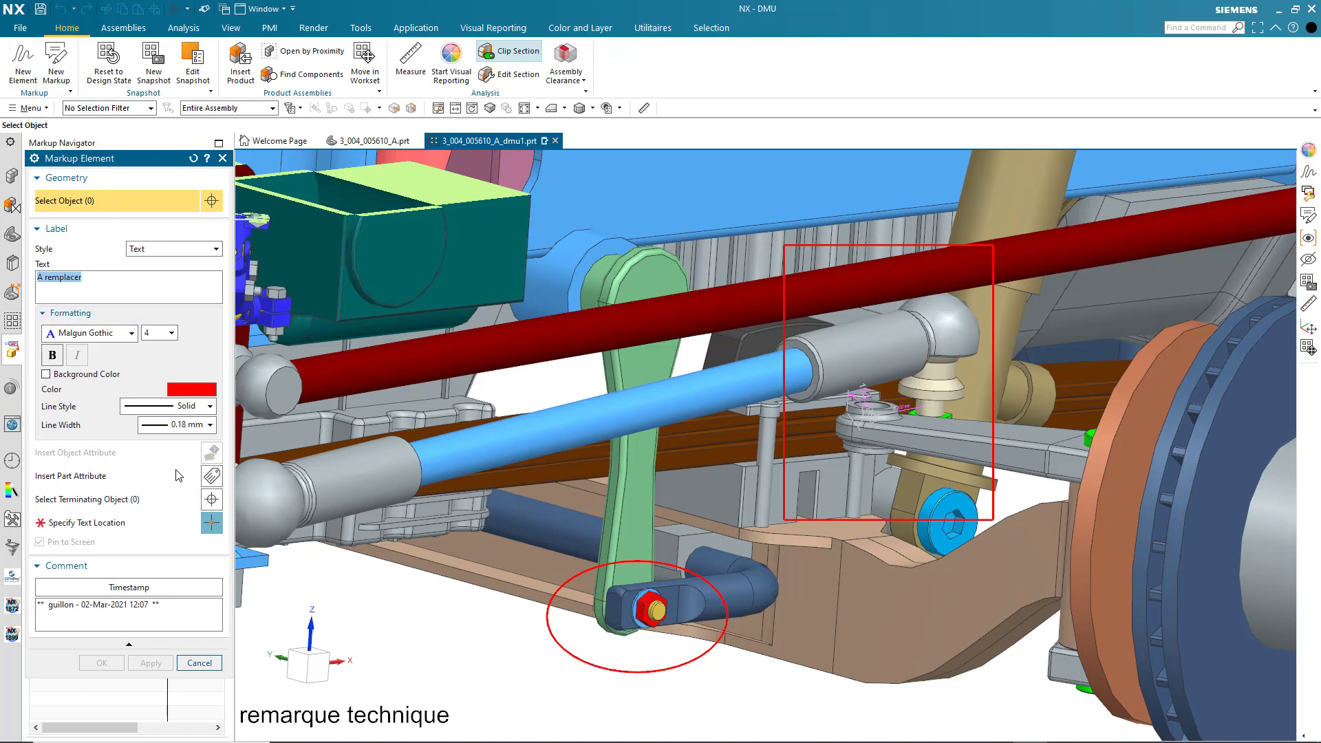
pyautogui.click(645, 614)
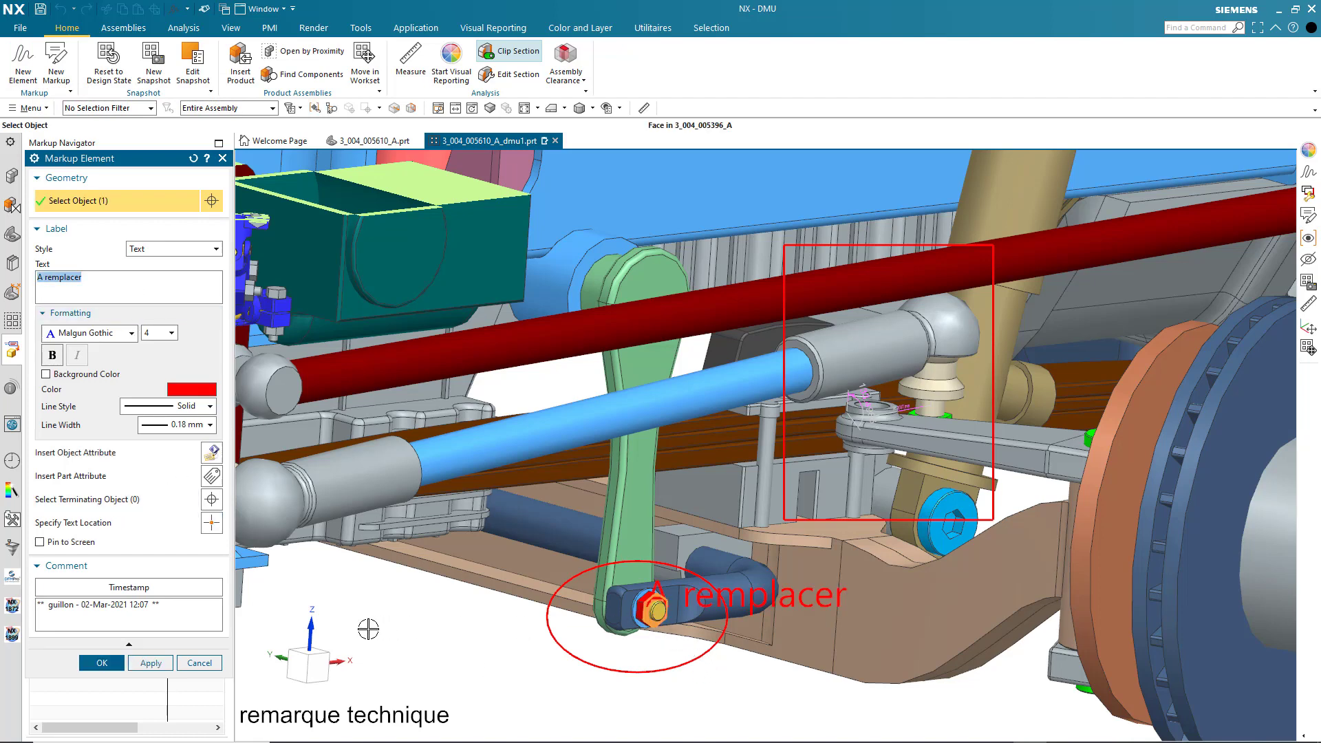
pyautogui.click(121, 522)
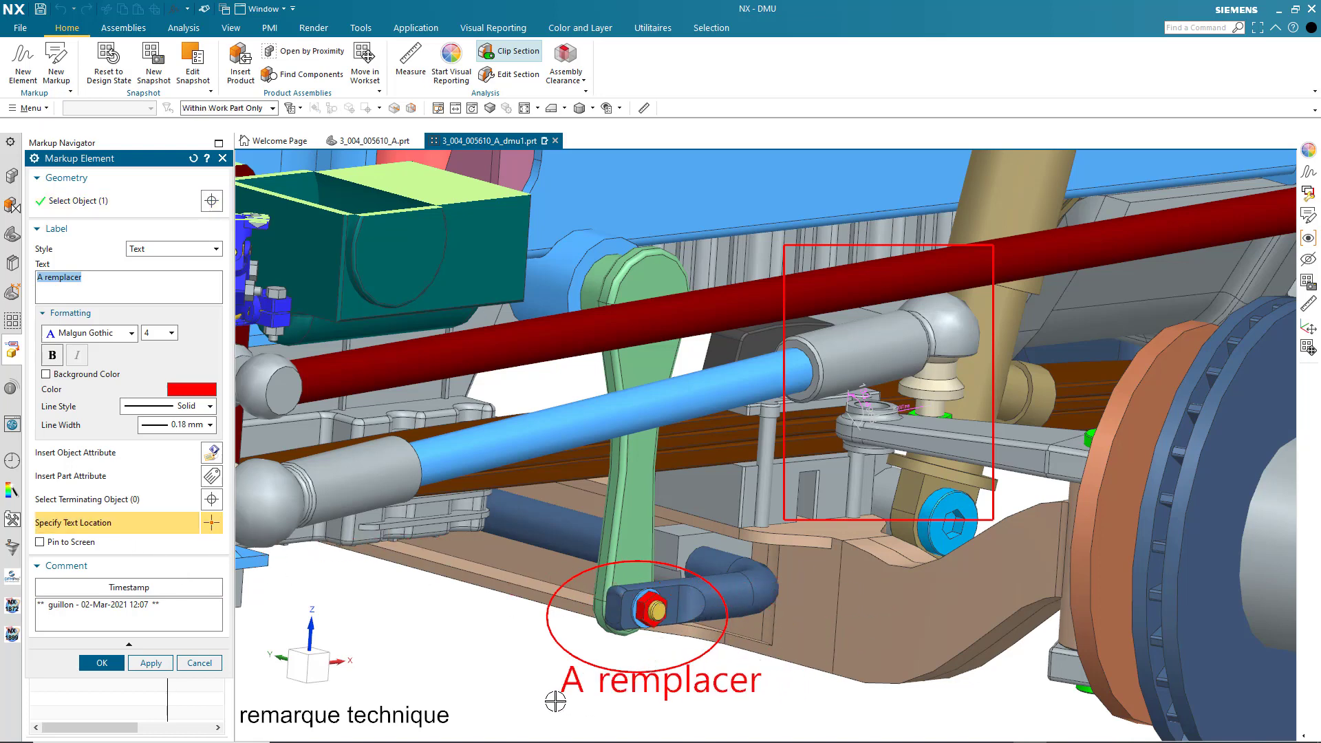
pyautogui.click(539, 715)
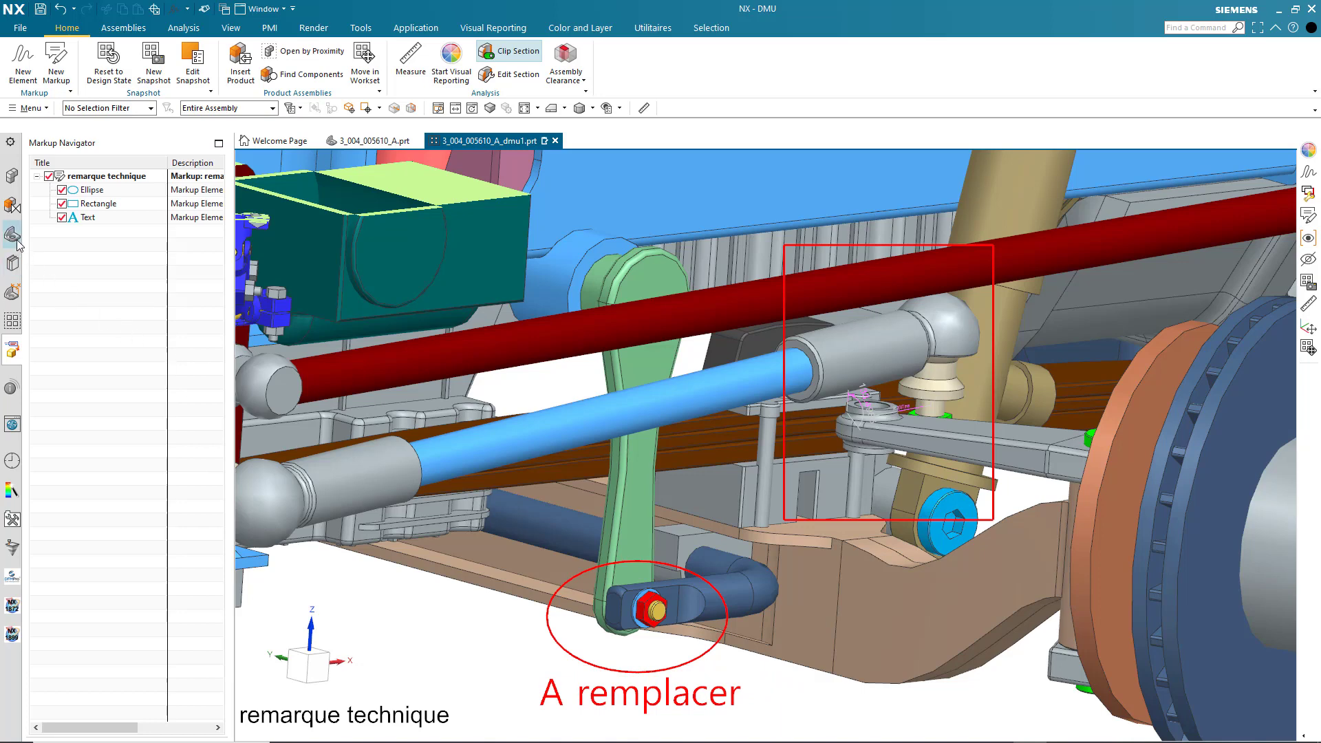
# Create a snapshot of the marked-up steering linkage and another of the brake disc and hub seen from the outer side.
pyautogui.click(11, 320)
pyautogui.rightClick(158, 447)
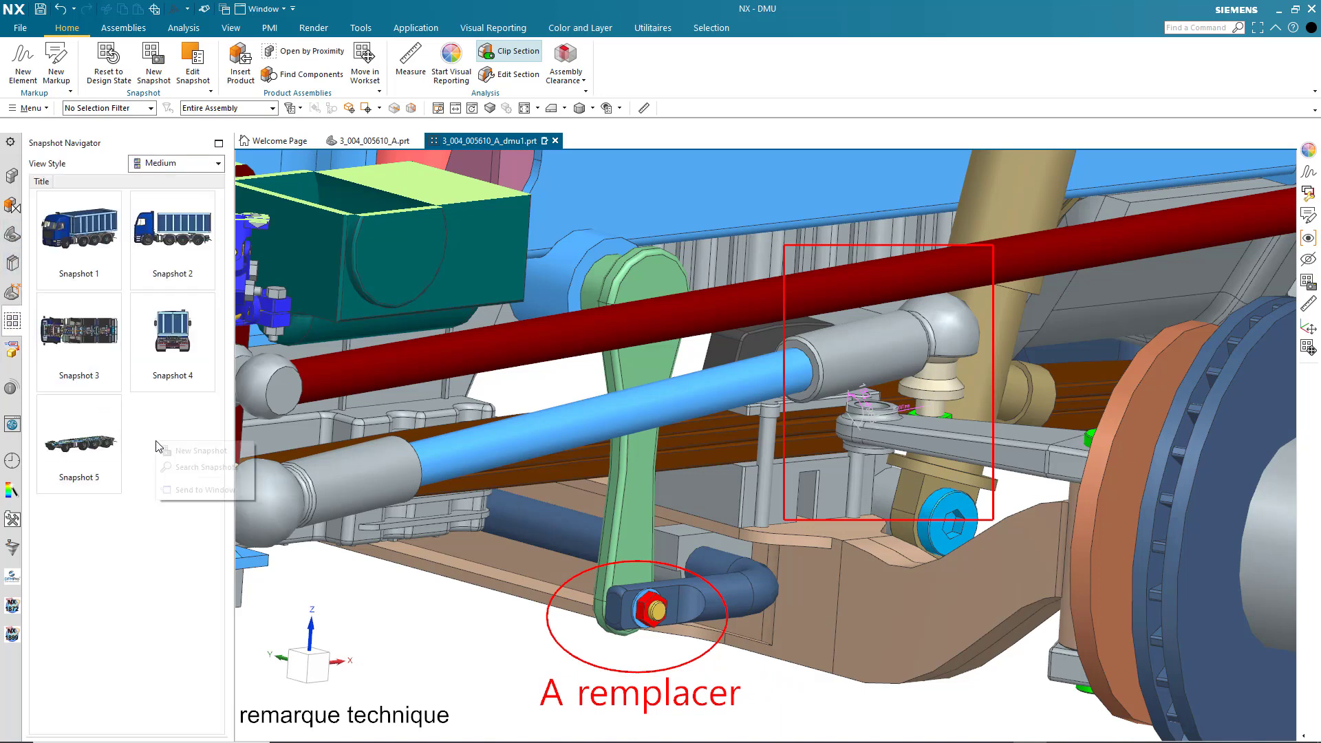
pyautogui.click(192, 451)
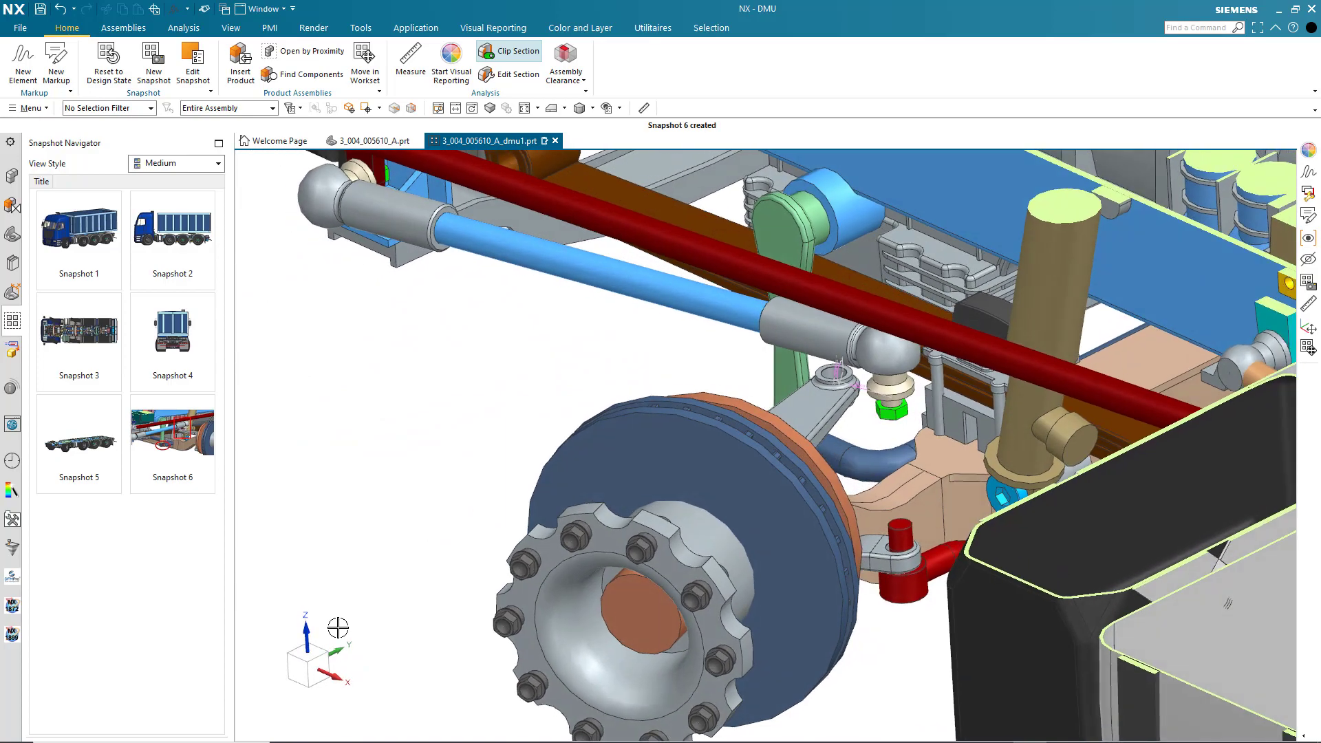
pyautogui.rightClick(79, 521)
pyautogui.click(93, 527)
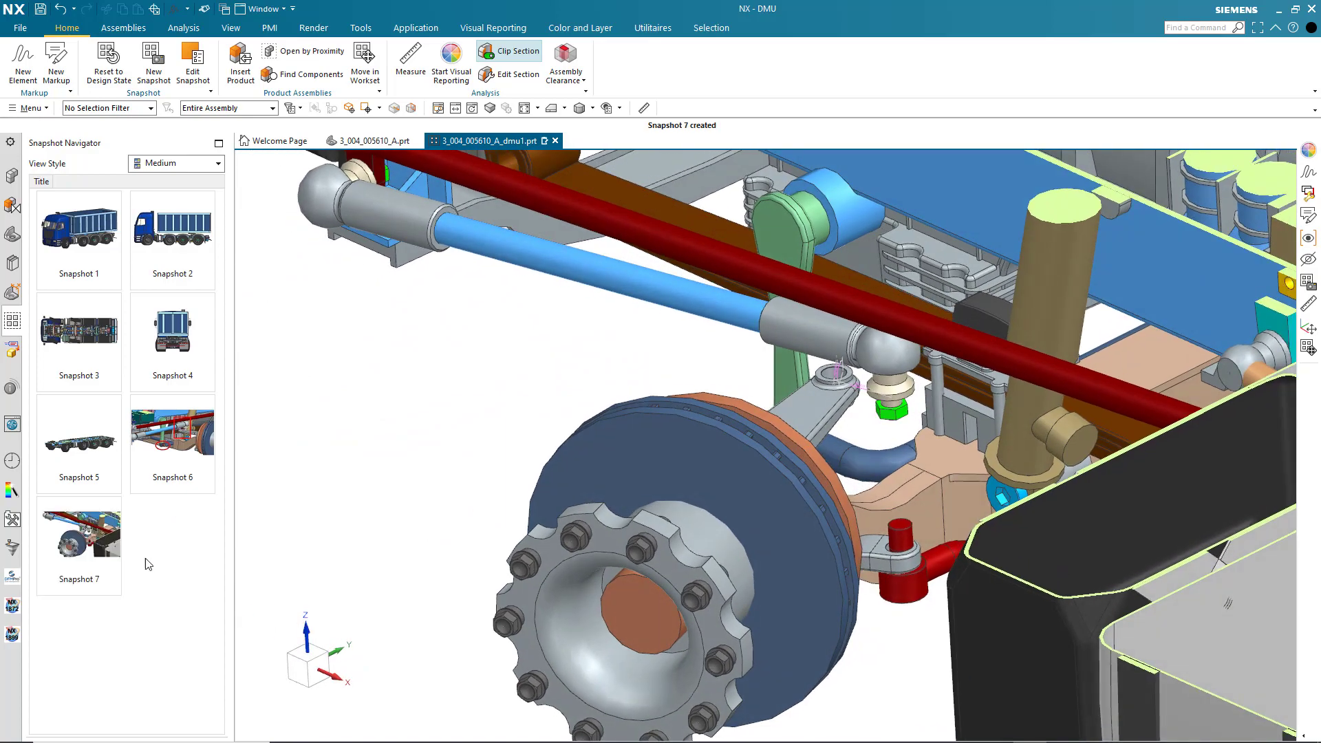
# Compare Snapshot 6 and Snapshot 7 by applying them in turn, finishing on Snapshot 6.
pyautogui.click(173, 440)
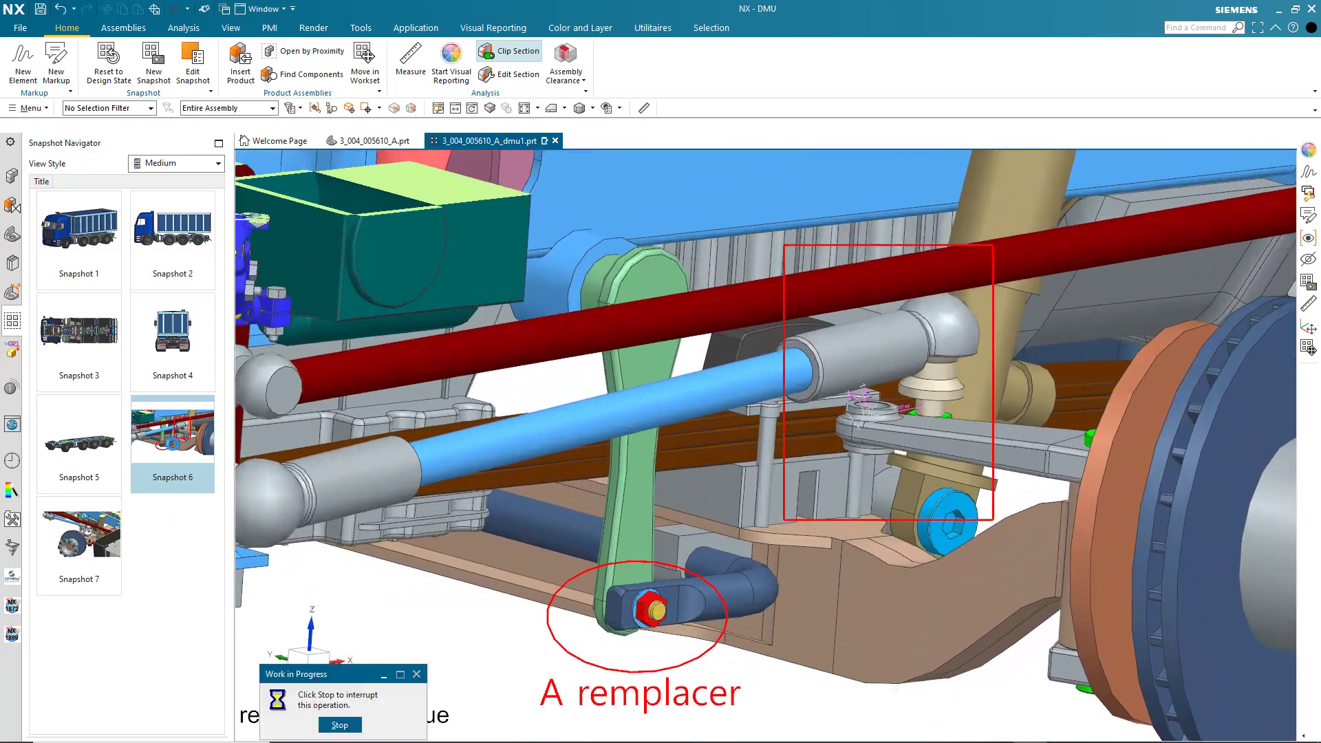
pyautogui.click(88, 540)
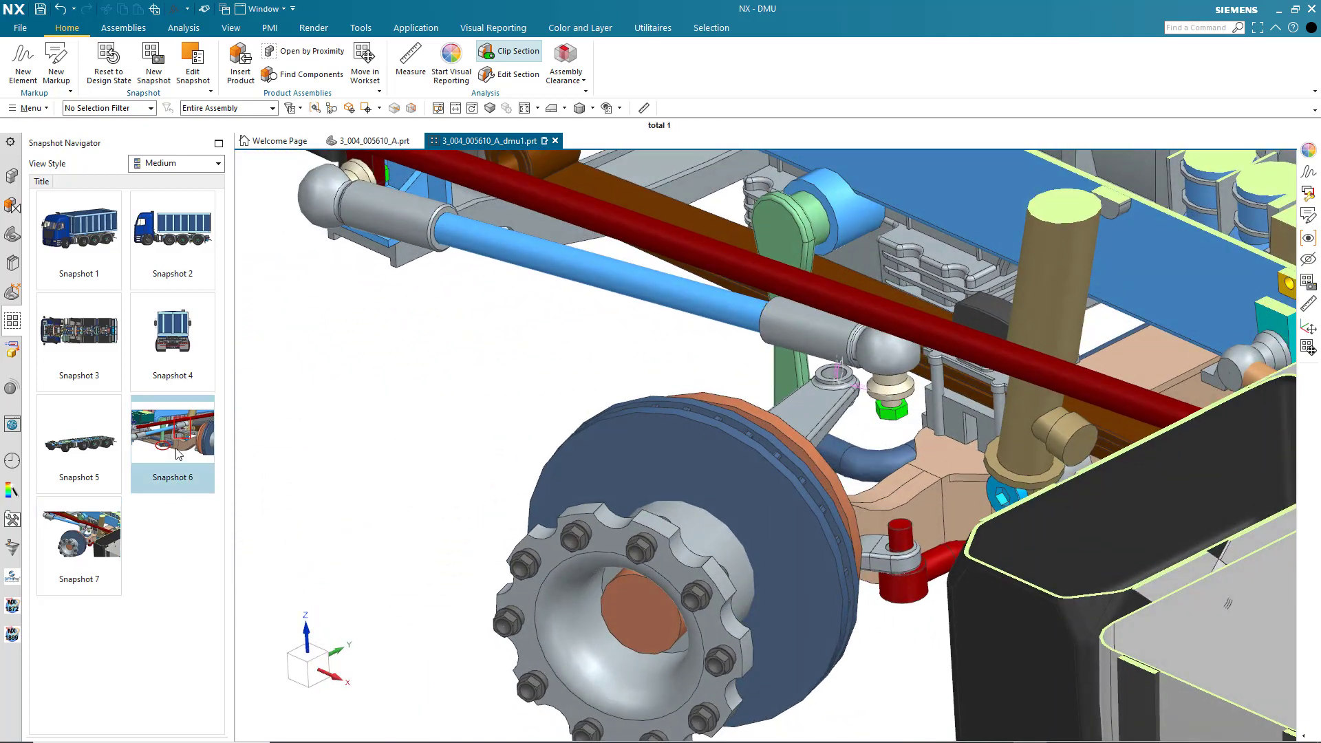
pyautogui.click(178, 452)
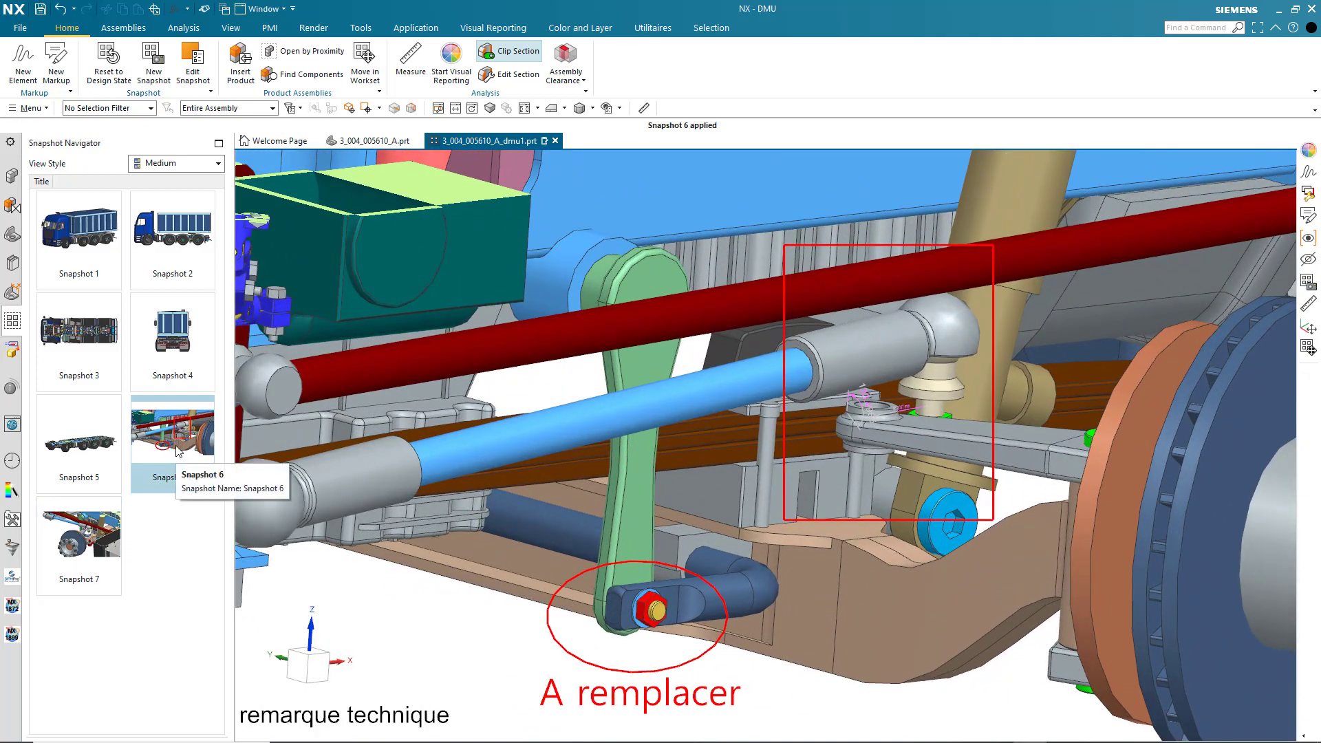
# Create a second markup named "reunion Be et Bm".
pyautogui.click(12, 293)
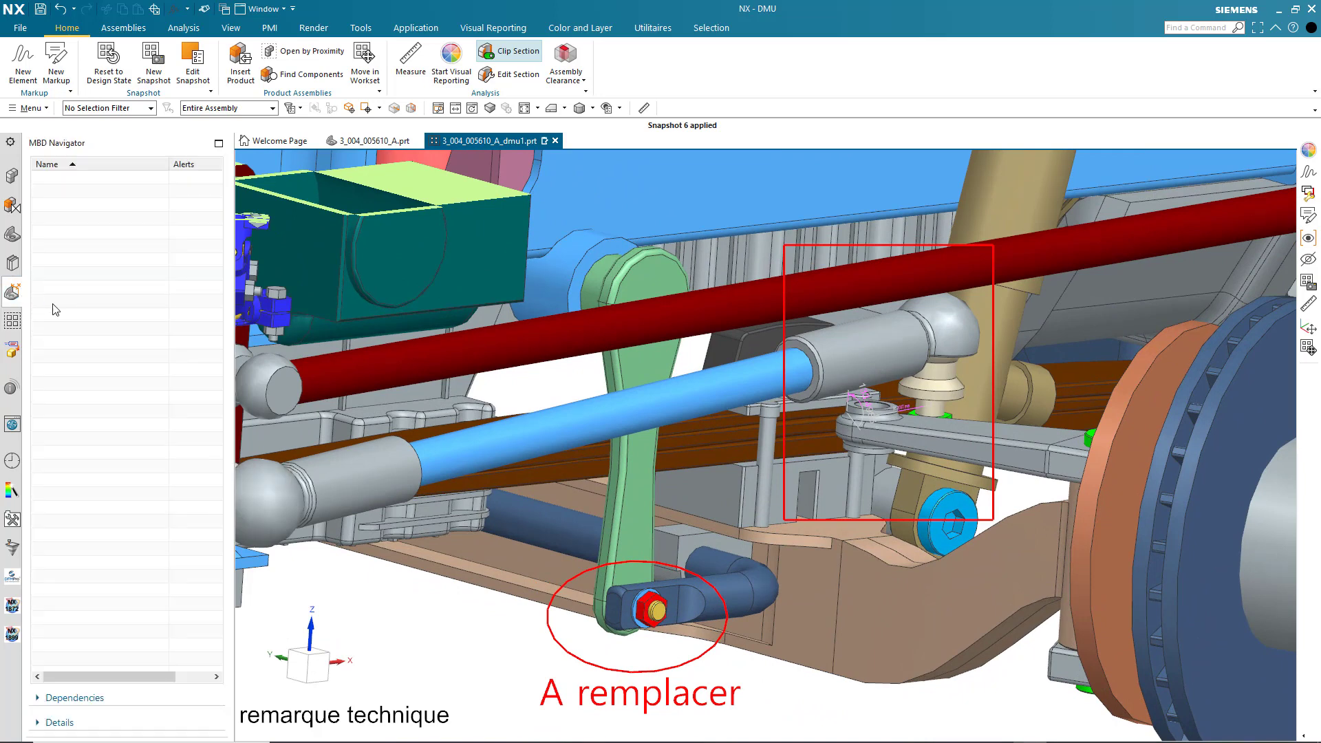
pyautogui.click(12, 343)
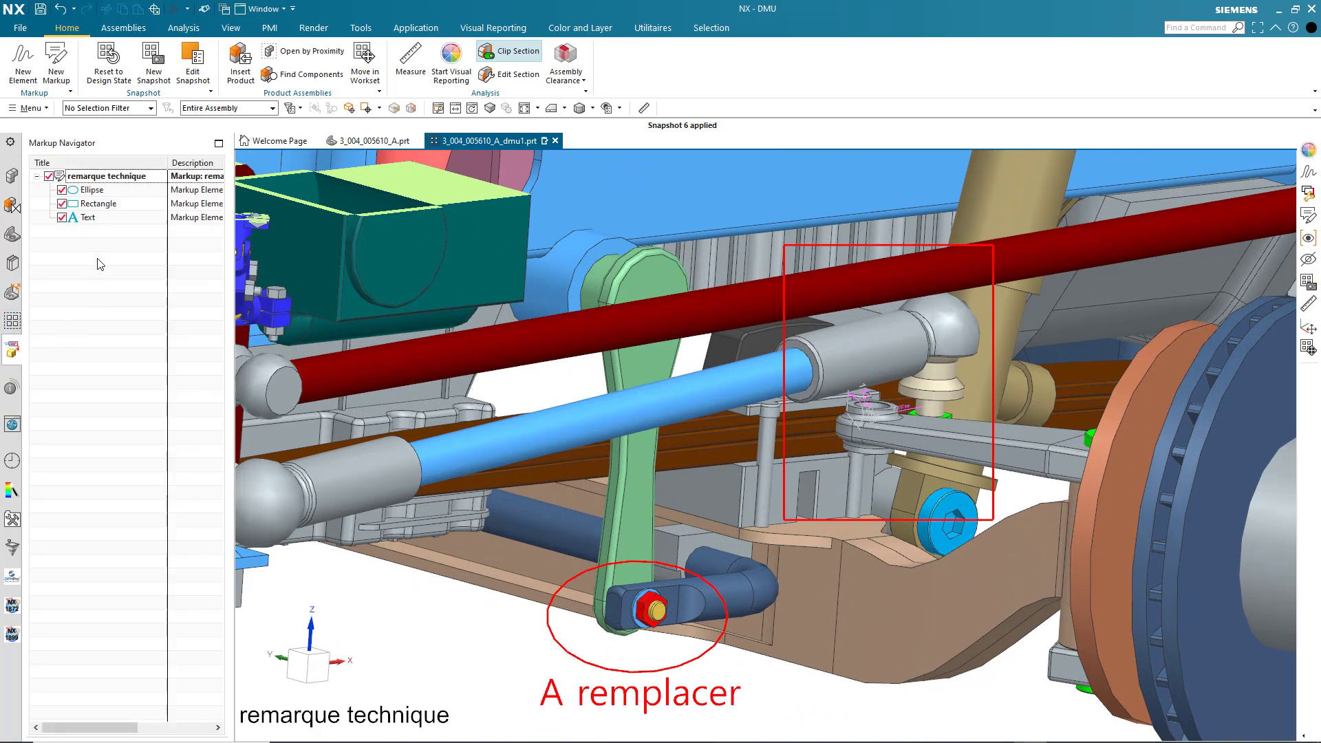
pyautogui.click(35, 177)
pyautogui.click(37, 177)
pyautogui.click(62, 82)
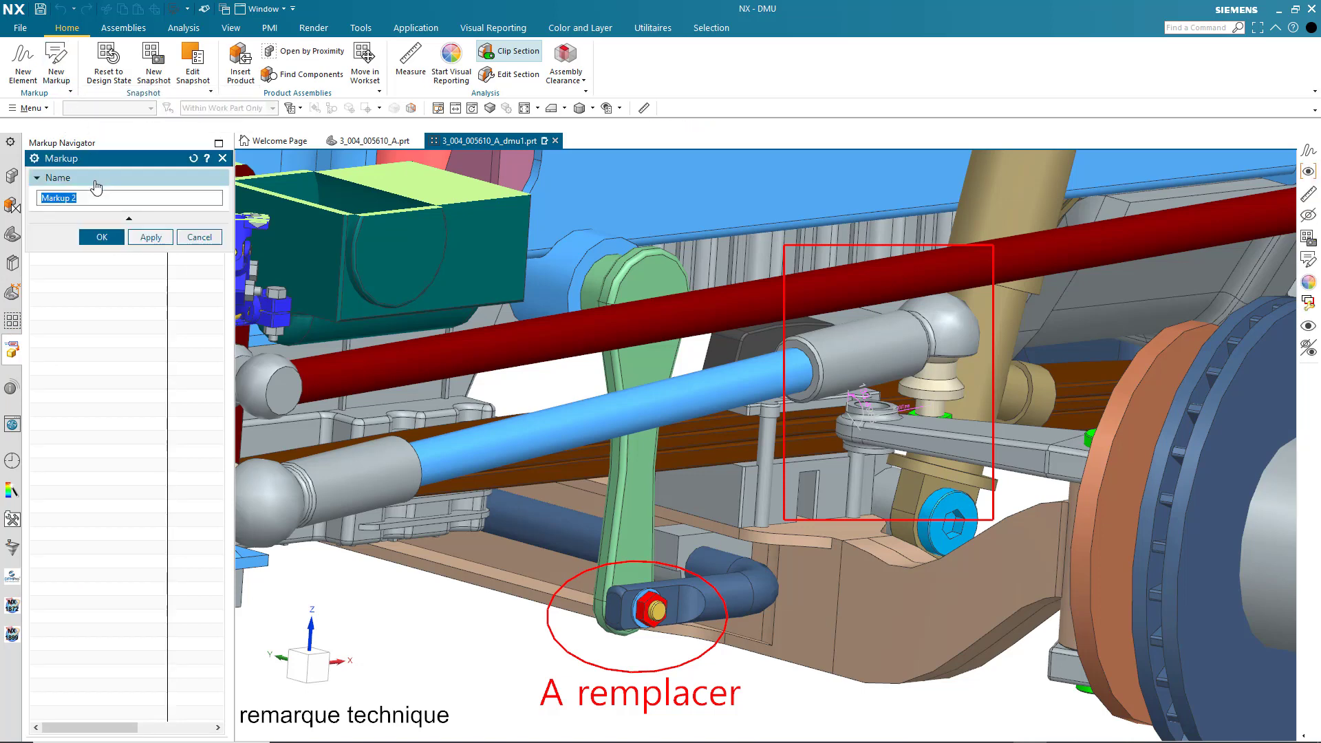
pyautogui.click(94, 196)
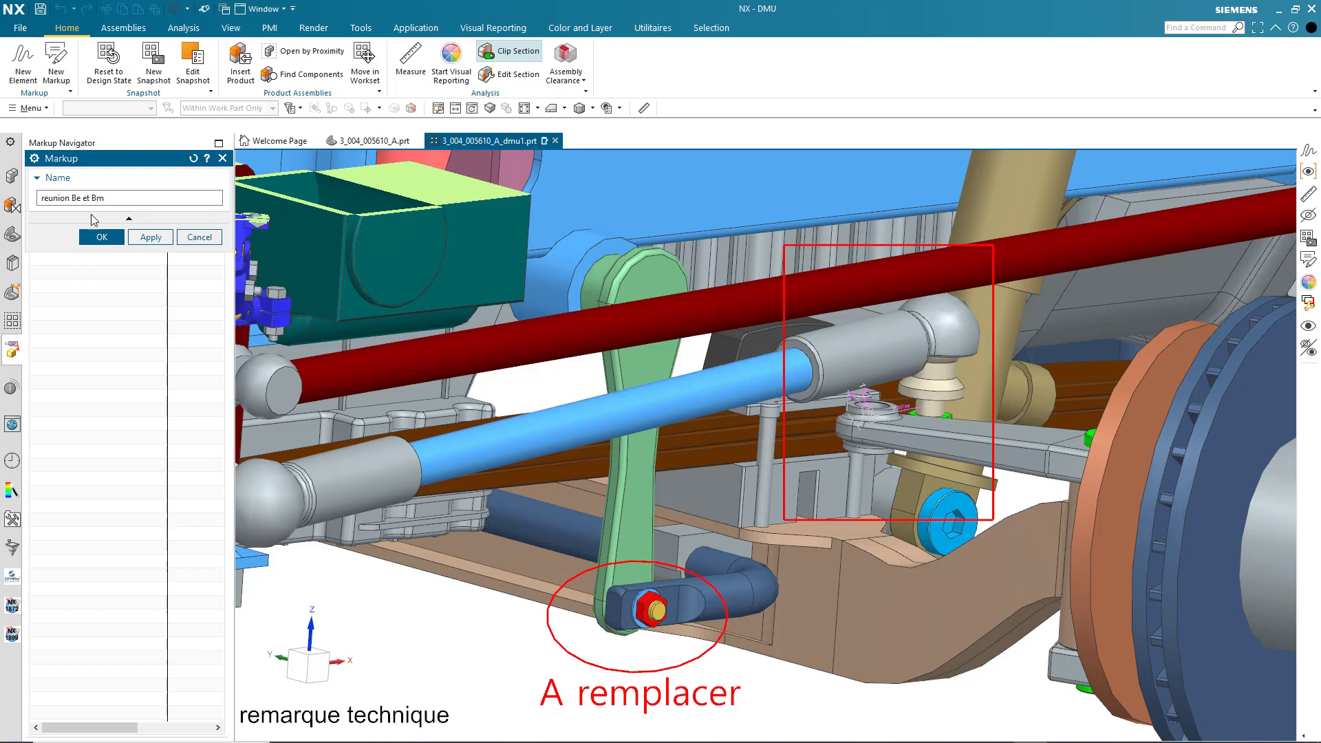
pyautogui.click(102, 237)
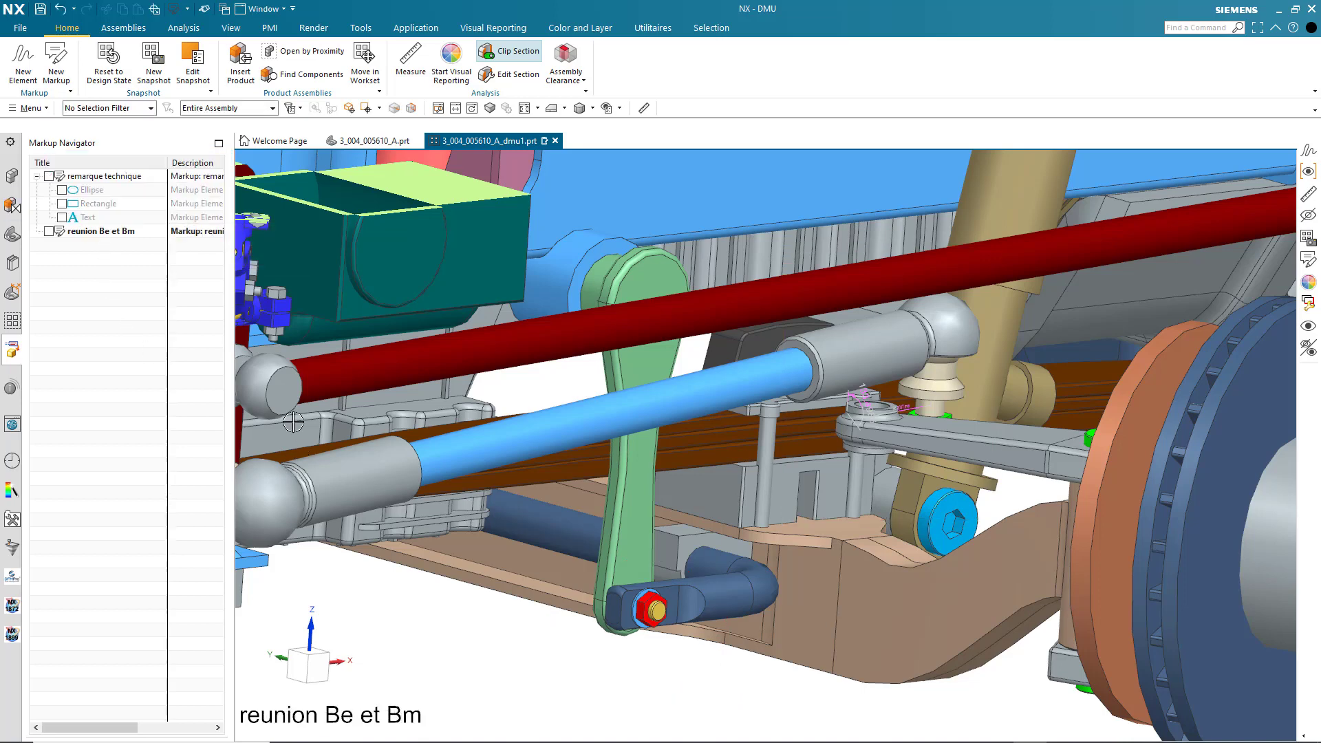
# Apply Snapshot 6 to recall its markup, followed by Snapshot 5 to show the chassis.
pyautogui.click(13, 322)
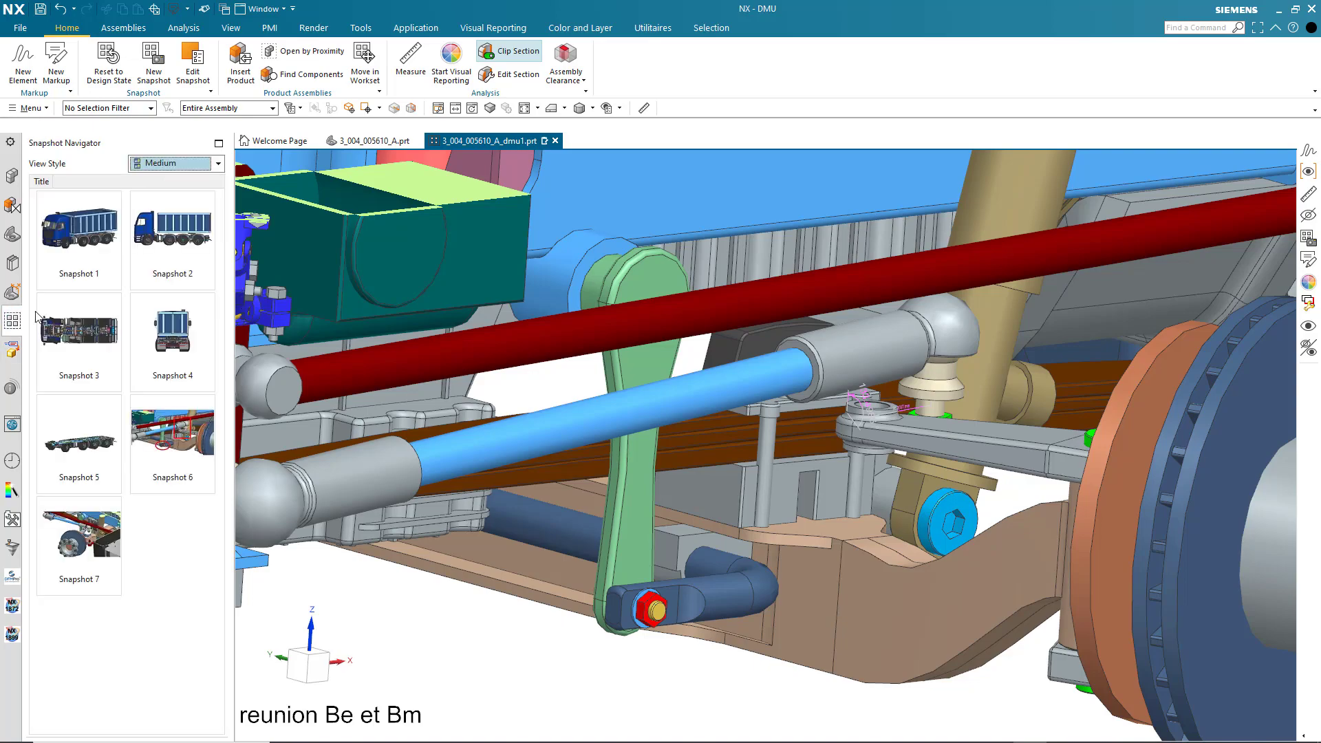
pyautogui.click(173, 427)
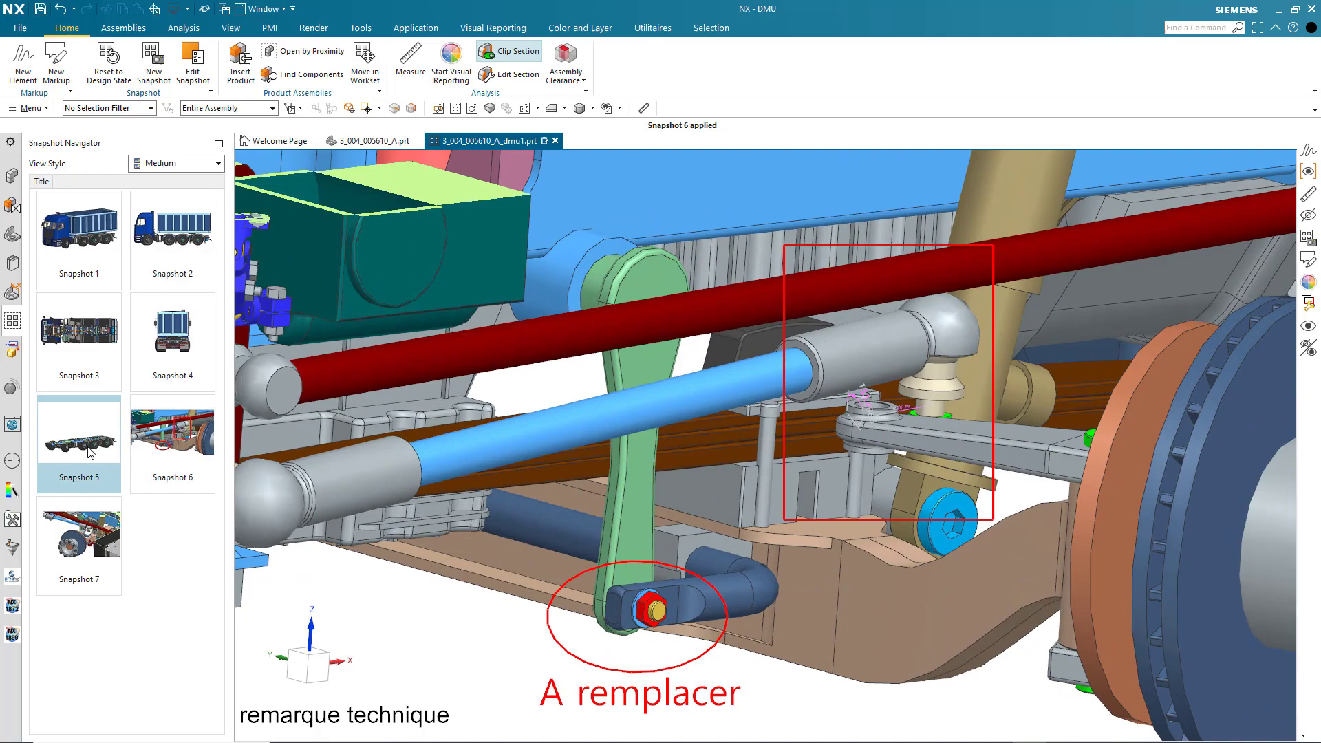
pyautogui.click(86, 446)
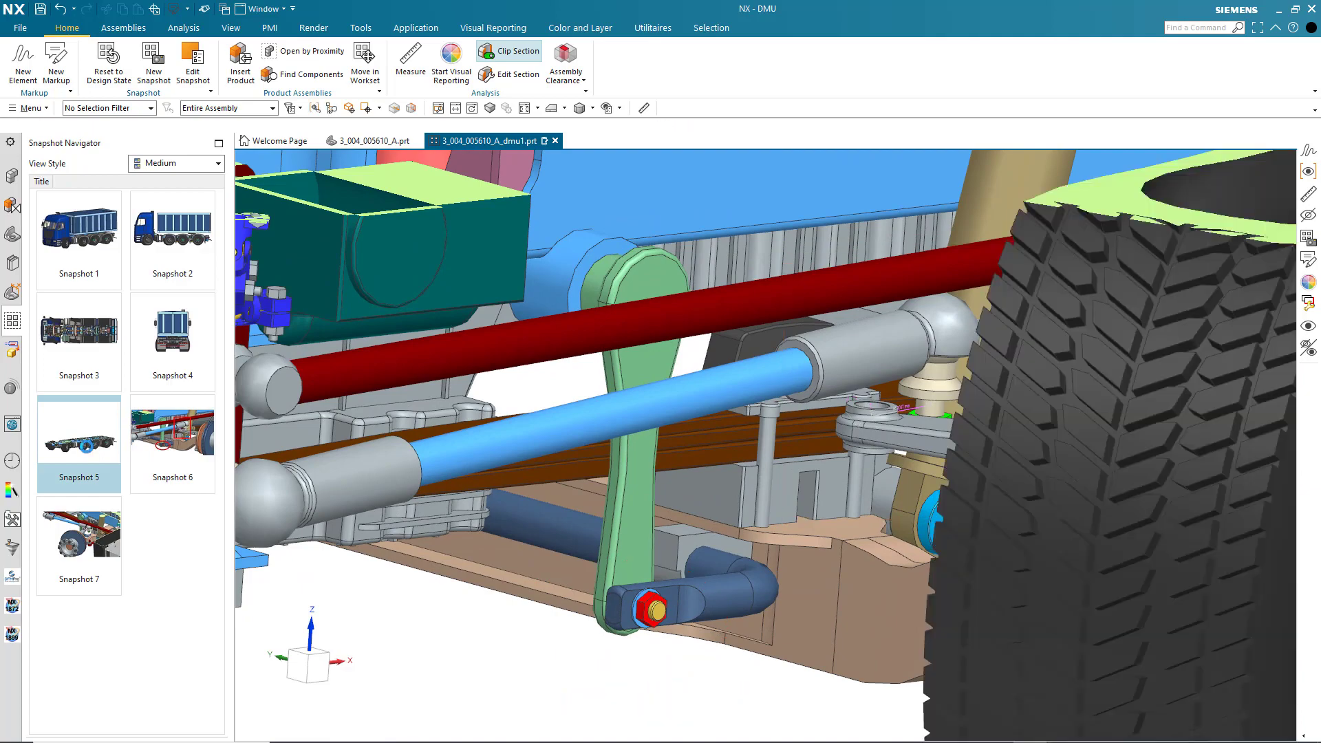
# Display the "remarque technique" markup on the chassis and switch the display to the "reunion Be et Bm" markup.
pyautogui.click(13, 351)
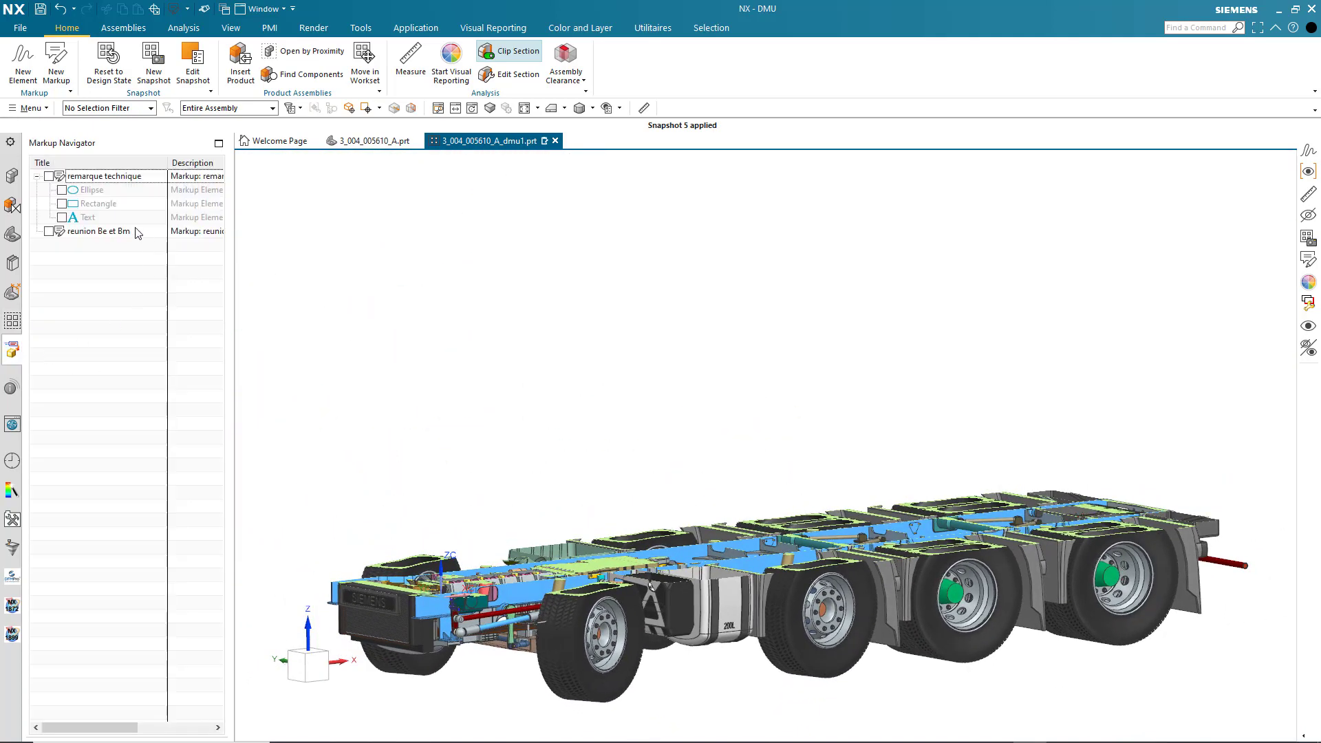
pyautogui.click(49, 176)
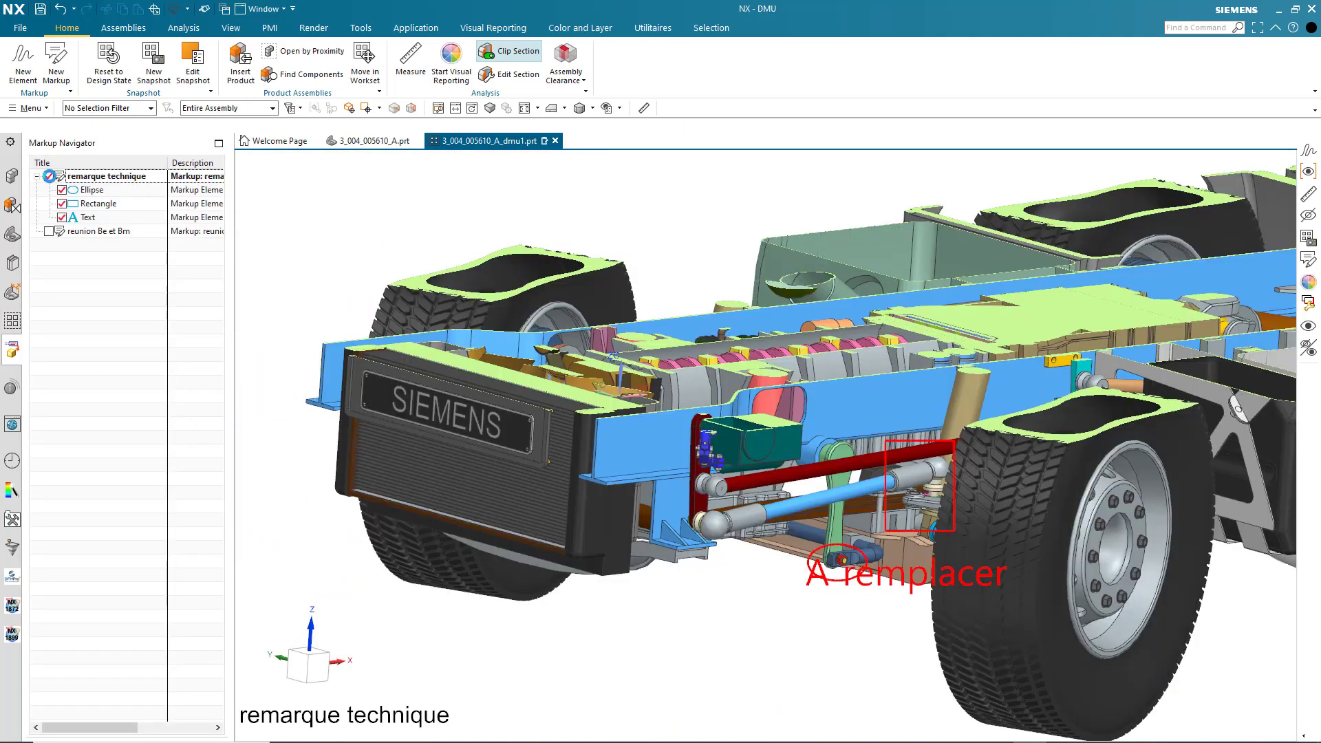
pyautogui.click(71, 231)
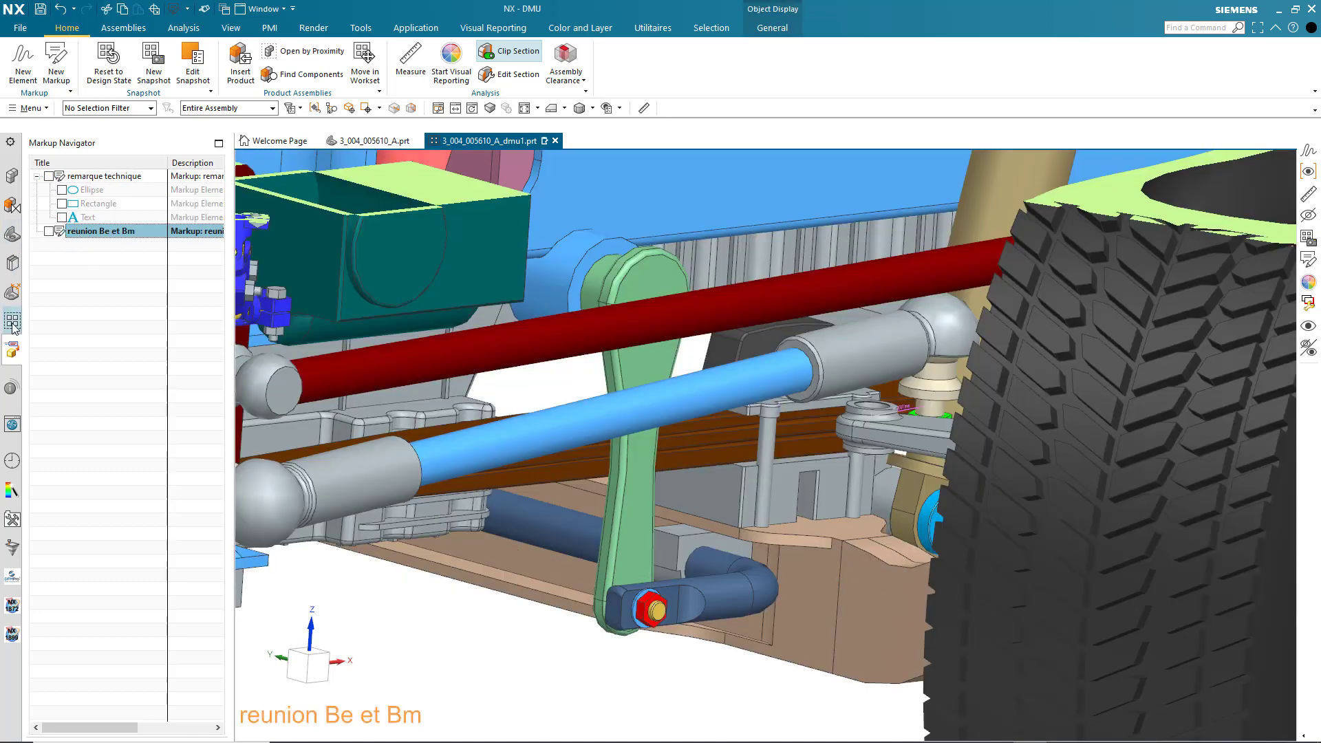
# Restore Snapshot 1 and run the visual report "1 - Chef de Projet" to color and tag the truck's components by owner.
pyautogui.click(12, 322)
pyautogui.click(82, 240)
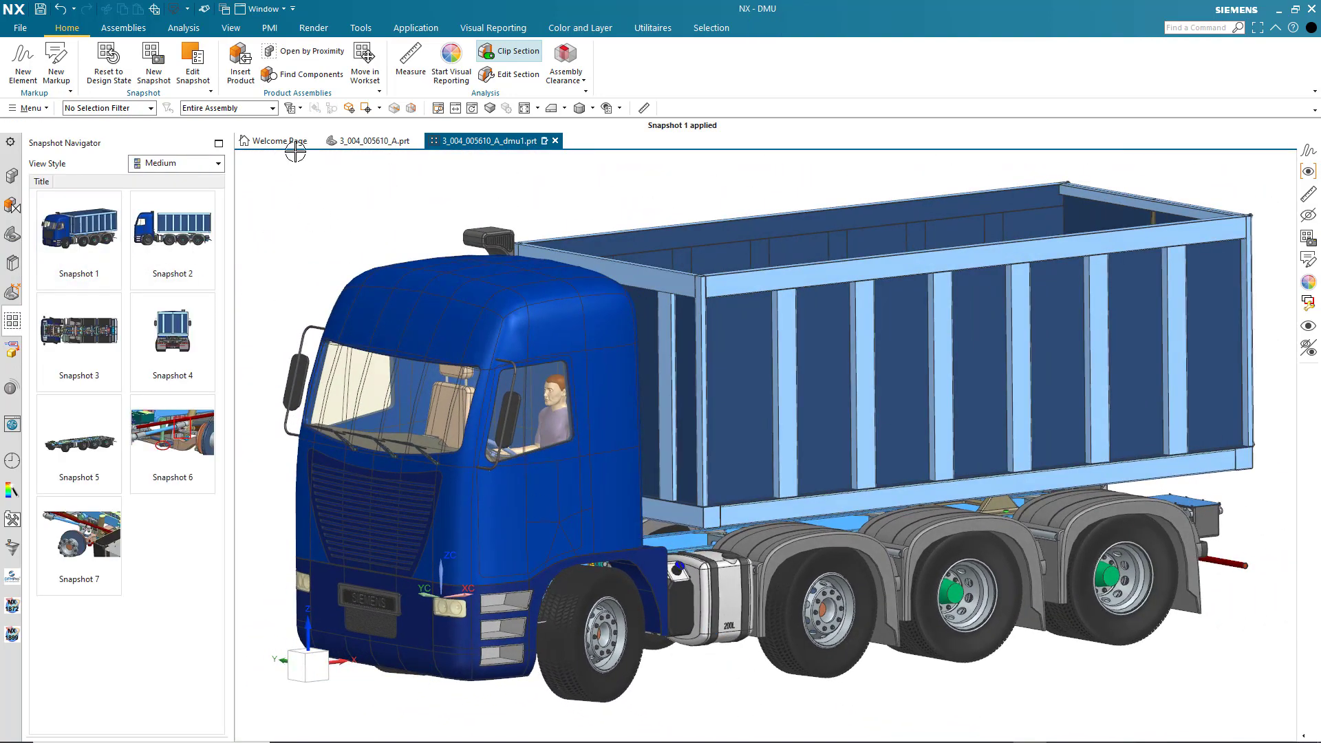
pyautogui.click(451, 61)
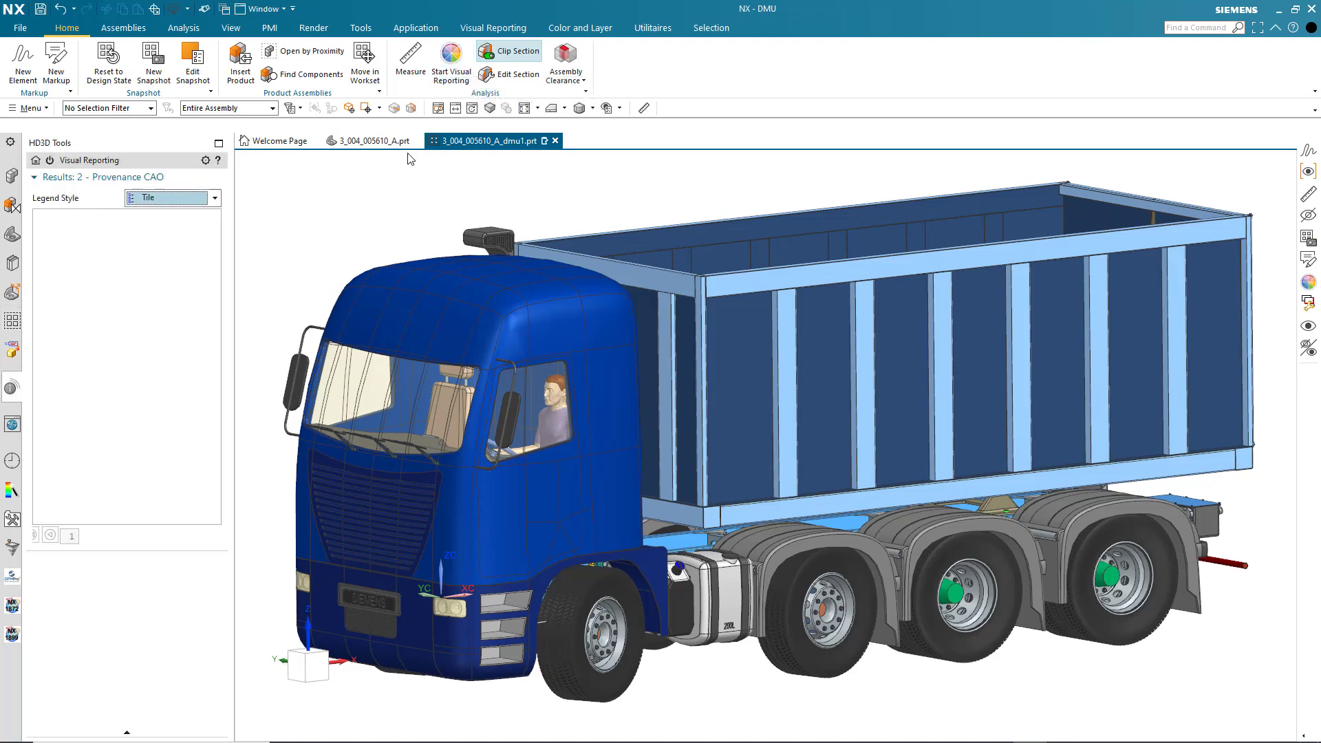
pyautogui.click(151, 582)
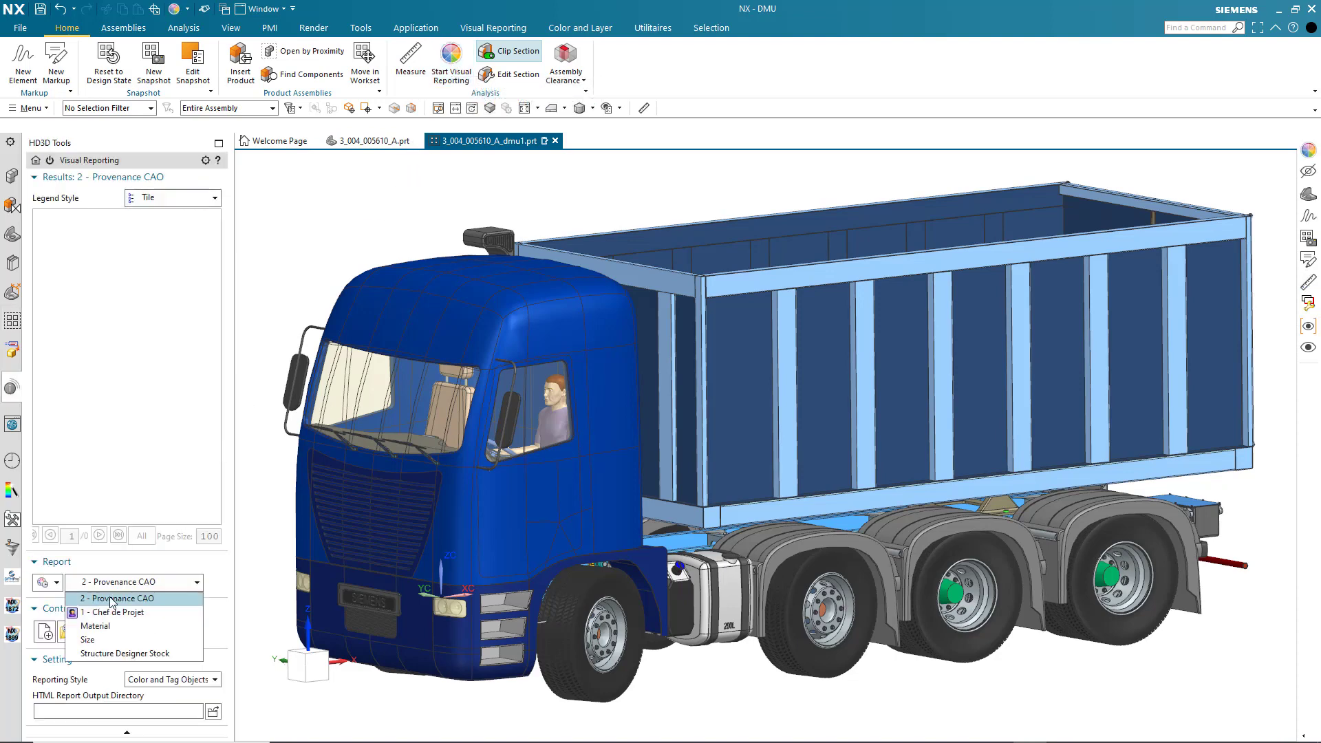
pyautogui.click(110, 596)
pyautogui.click(94, 631)
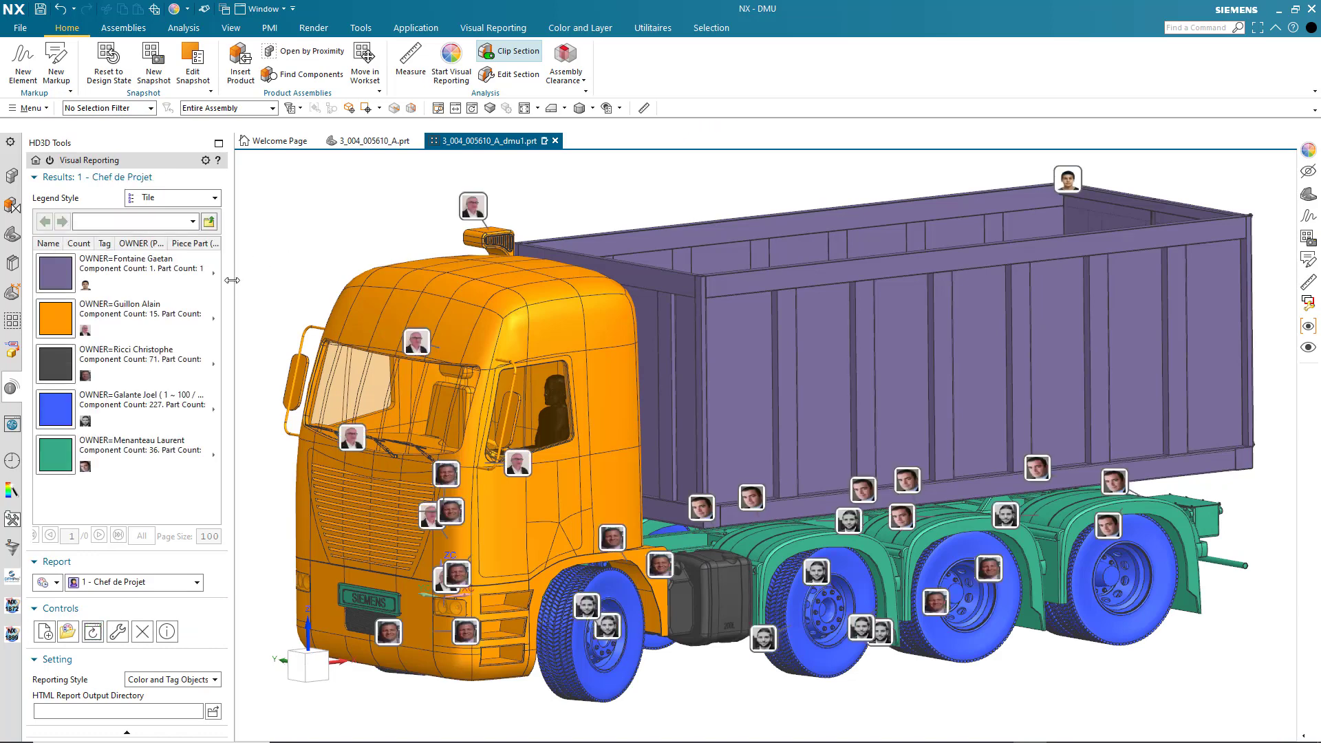
# Widen the report results, set the legend style to Tree, and examine the owner tags around the front of the cab.
pyautogui.moveTo(232, 280); pyautogui.dragTo(330, 284)
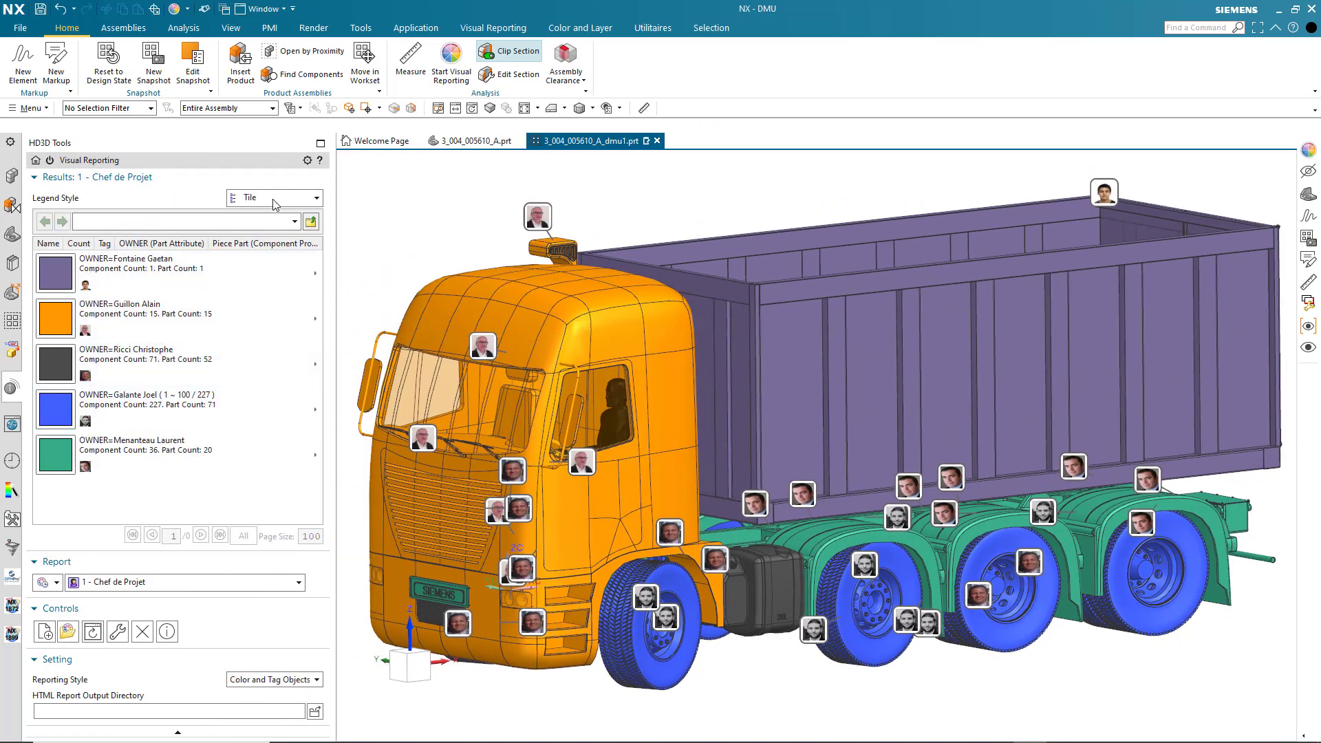
pyautogui.click(262, 229)
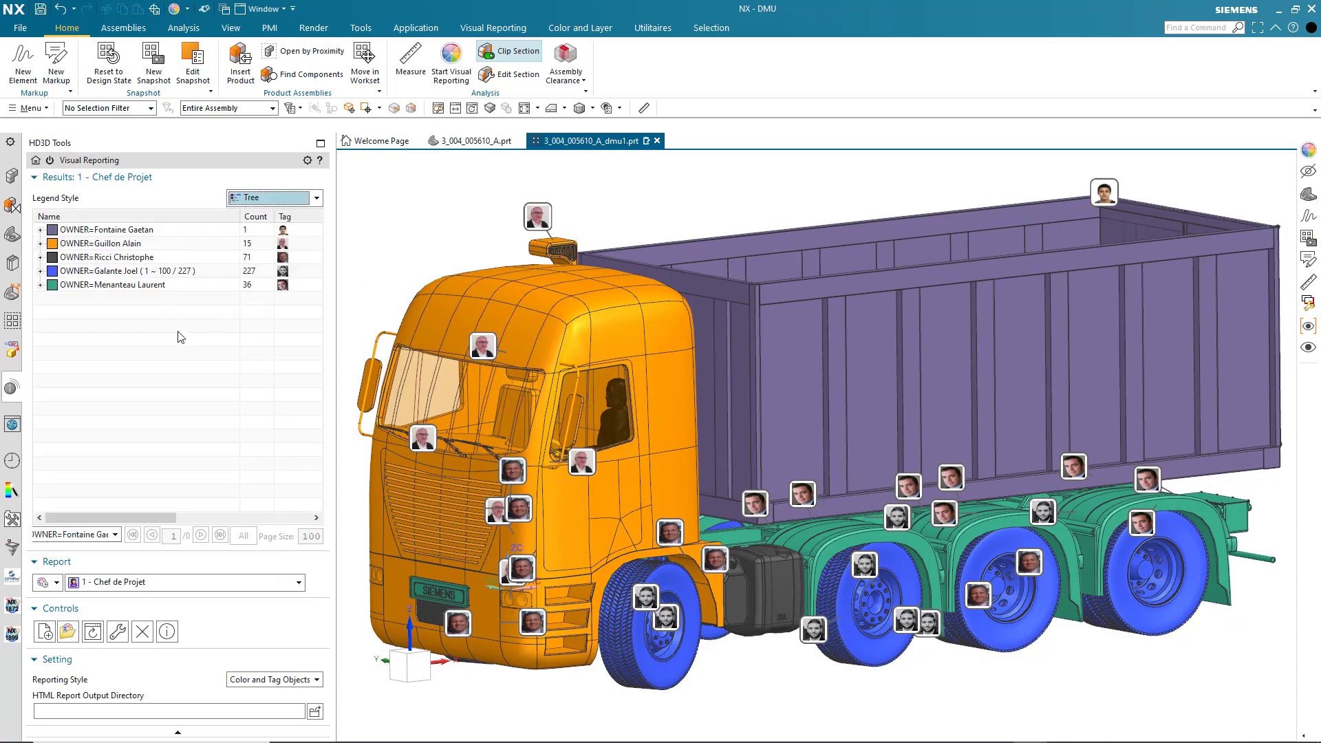
pyautogui.hotkey('ctrl', 'alt', 'l')
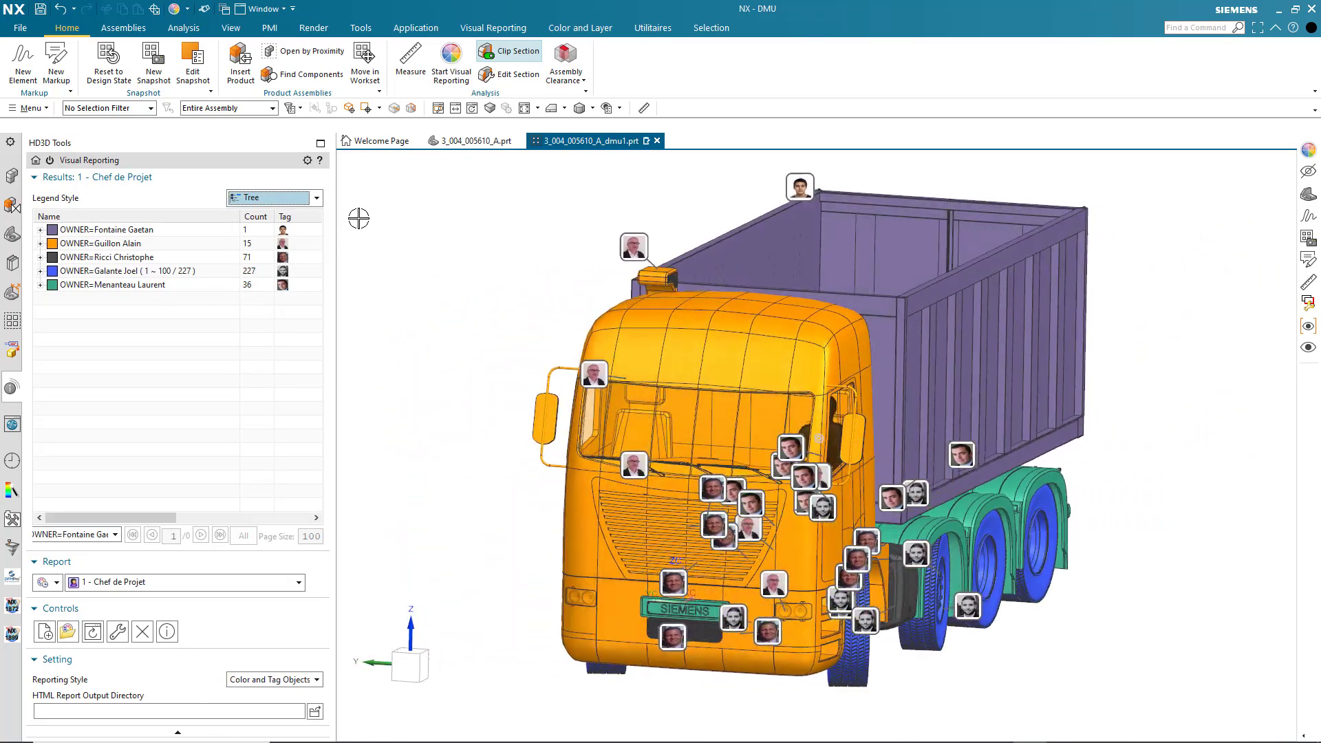
pyautogui.press('Home')
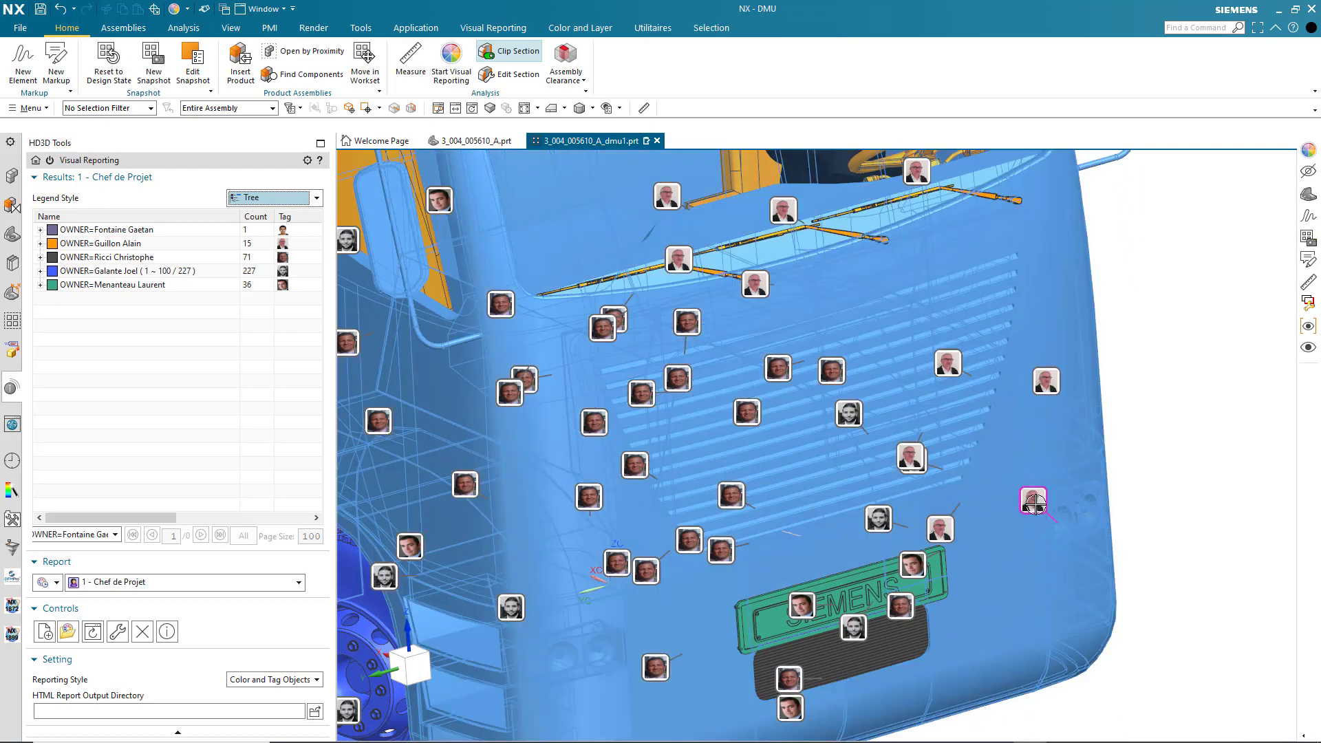
# Locate the component tagged beside the headlight, highlight its owner's whole group, and run the visual report "2 - Provenance CAO".
pyautogui.click(1034, 502)
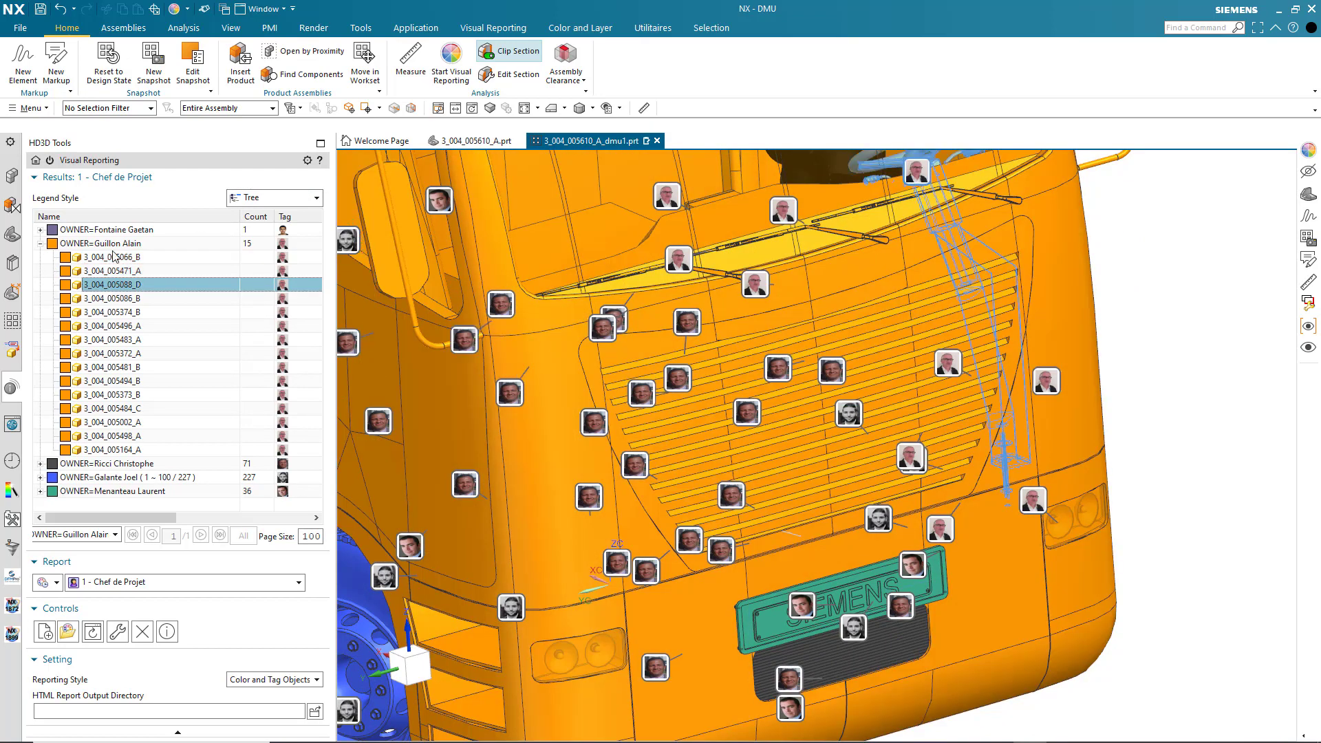
pyautogui.click(114, 245)
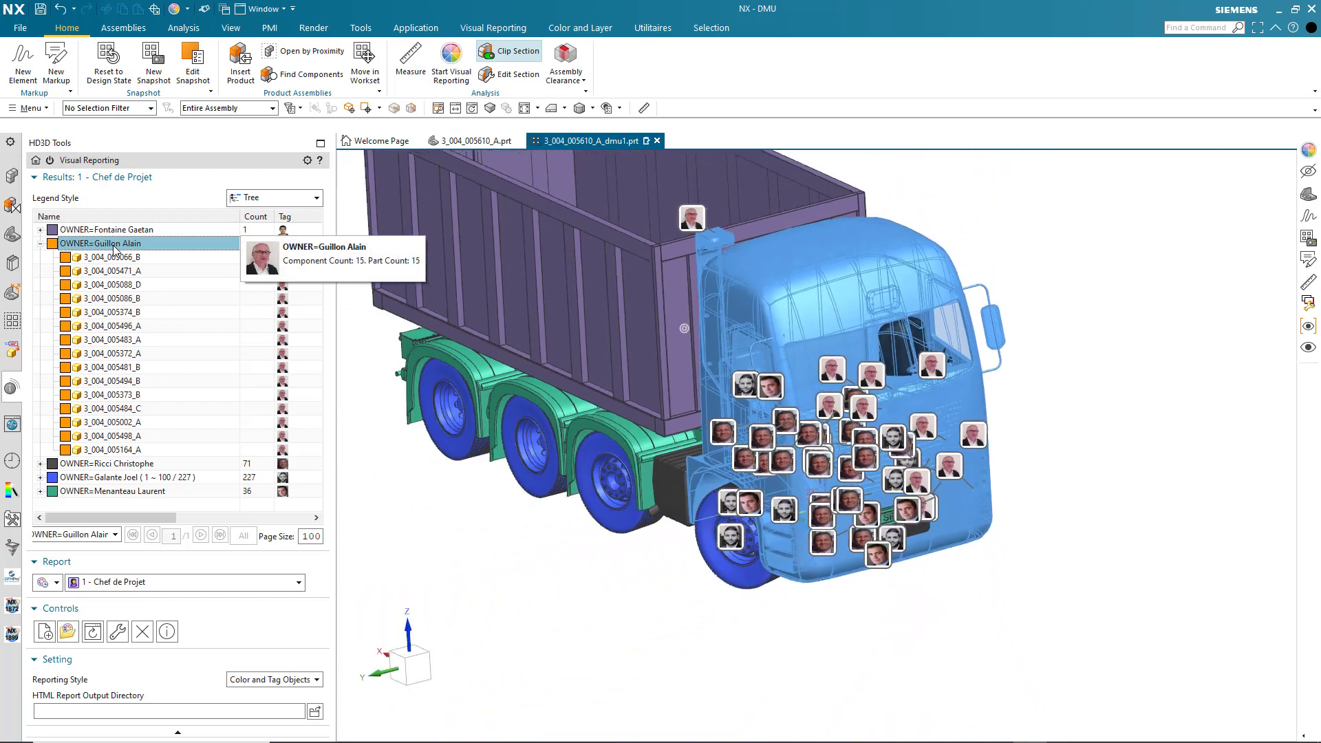
pyautogui.click(108, 584)
pyautogui.click(110, 611)
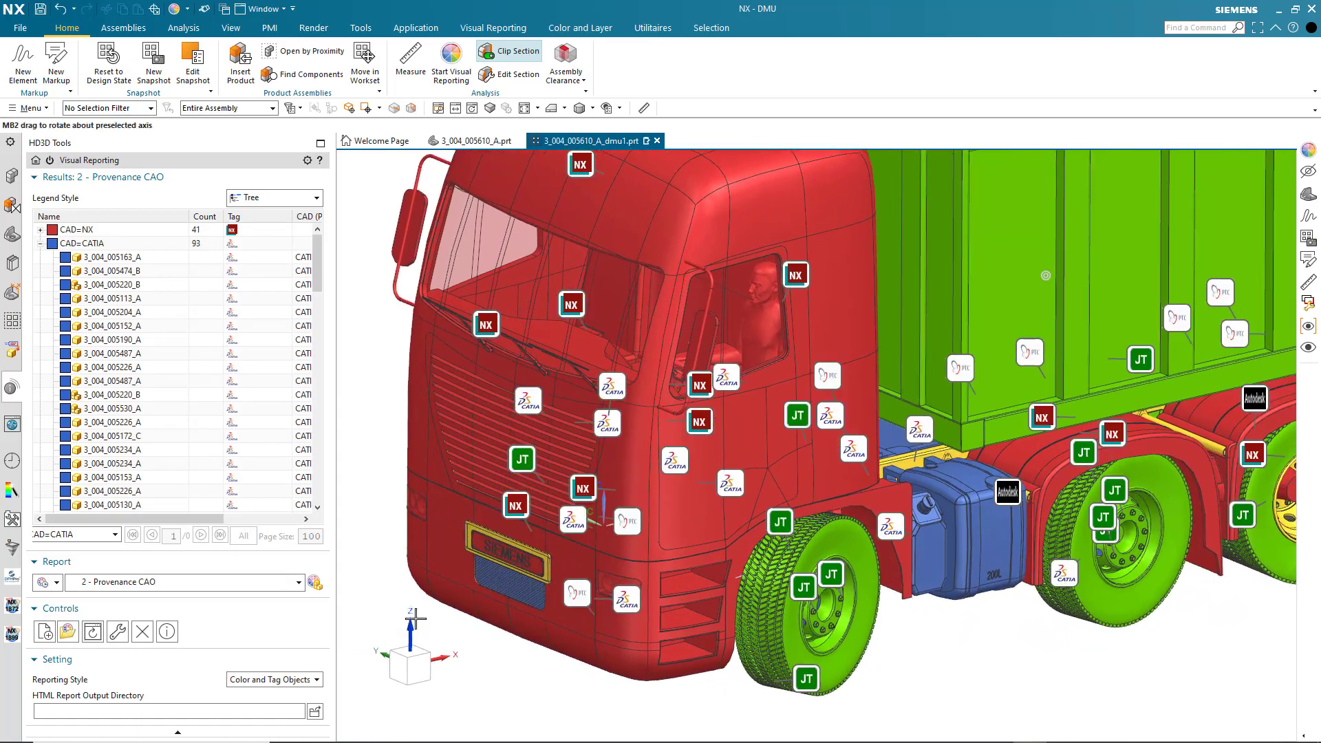
# Open the CATIA-tagged component behind the cab, above the fuel tank, in its own window.
pyautogui.click(918, 431)
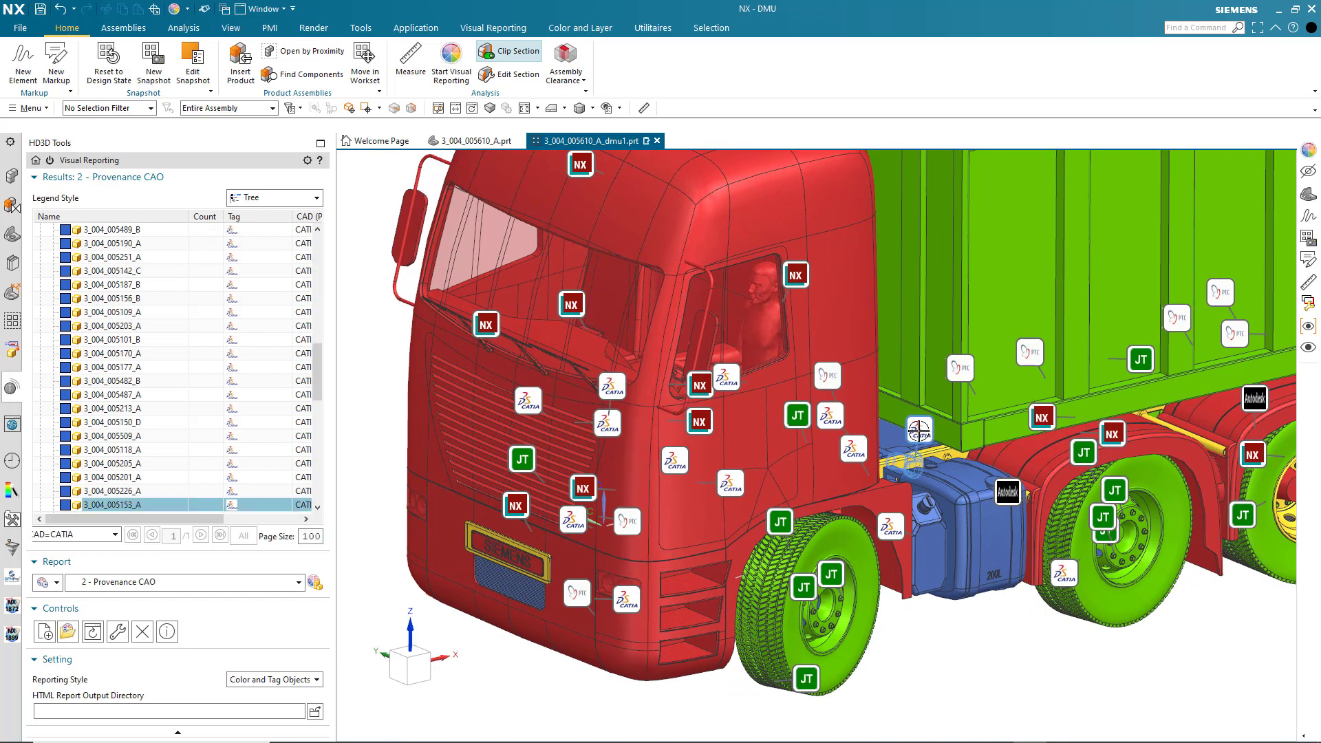
pyautogui.rightClick(919, 432)
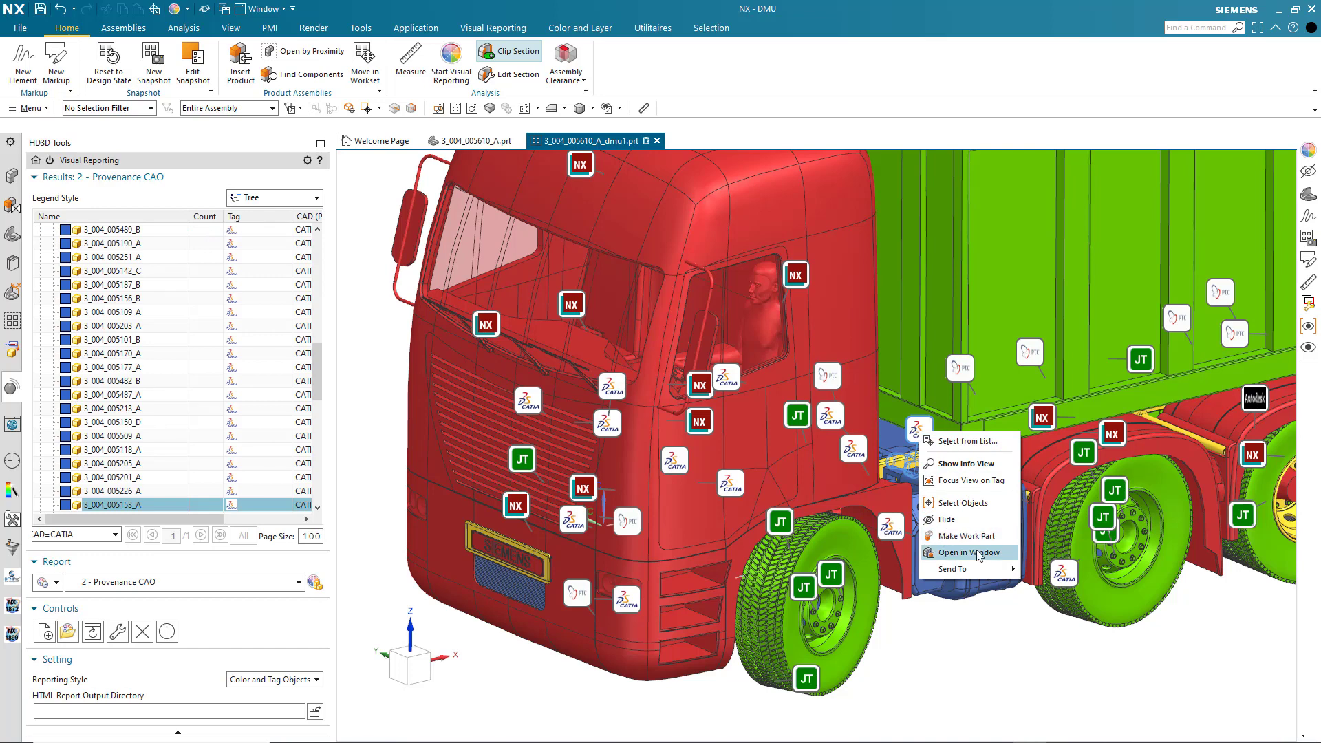
pyautogui.click(977, 552)
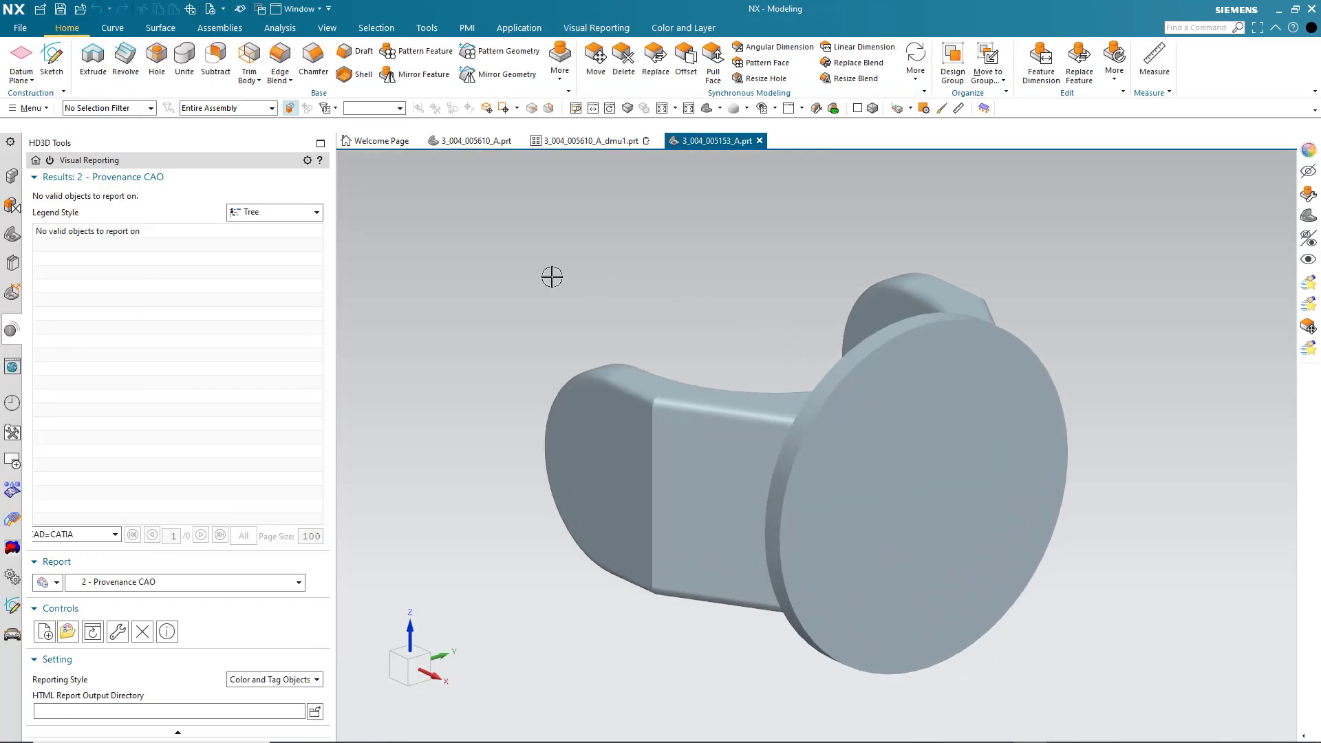
# Return to the 3_004_005610_A_dmu1 assembly and turn off the "2 - Provenance CAO" visual report.
pyautogui.click(593, 143)
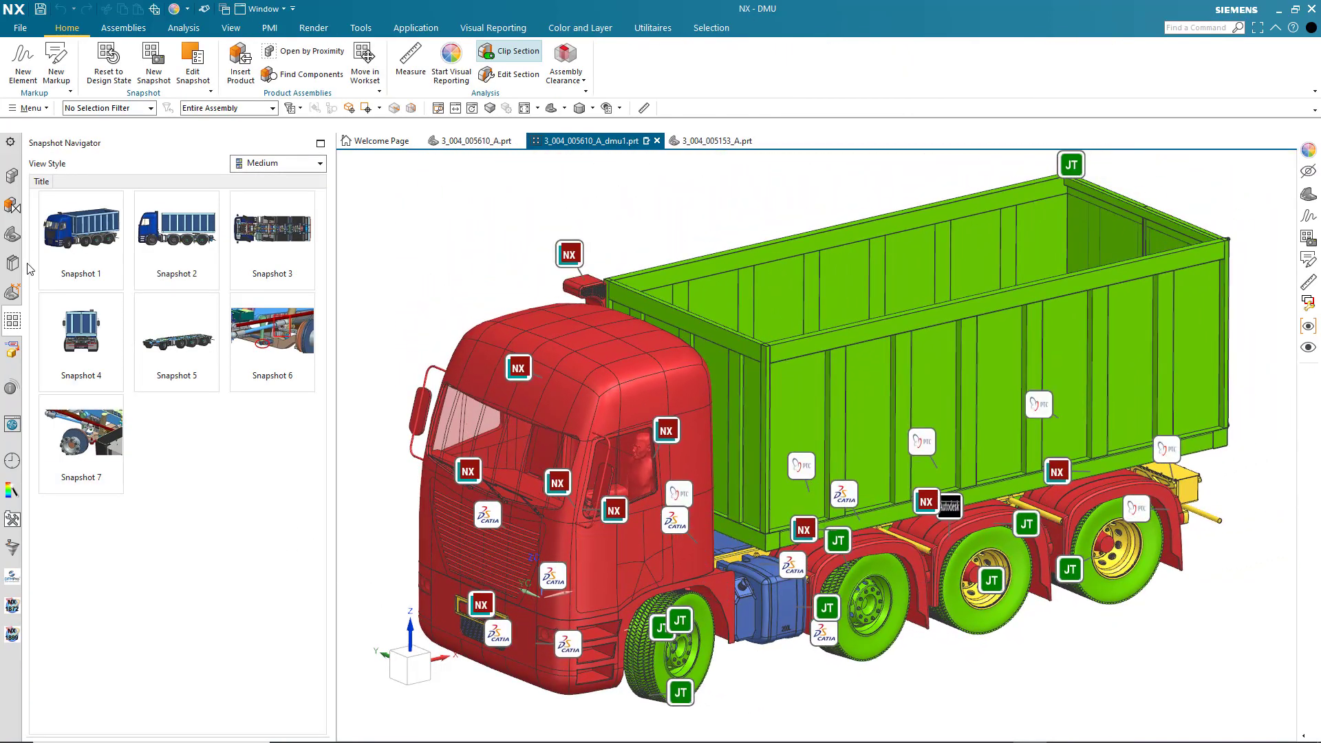
pyautogui.click(12, 391)
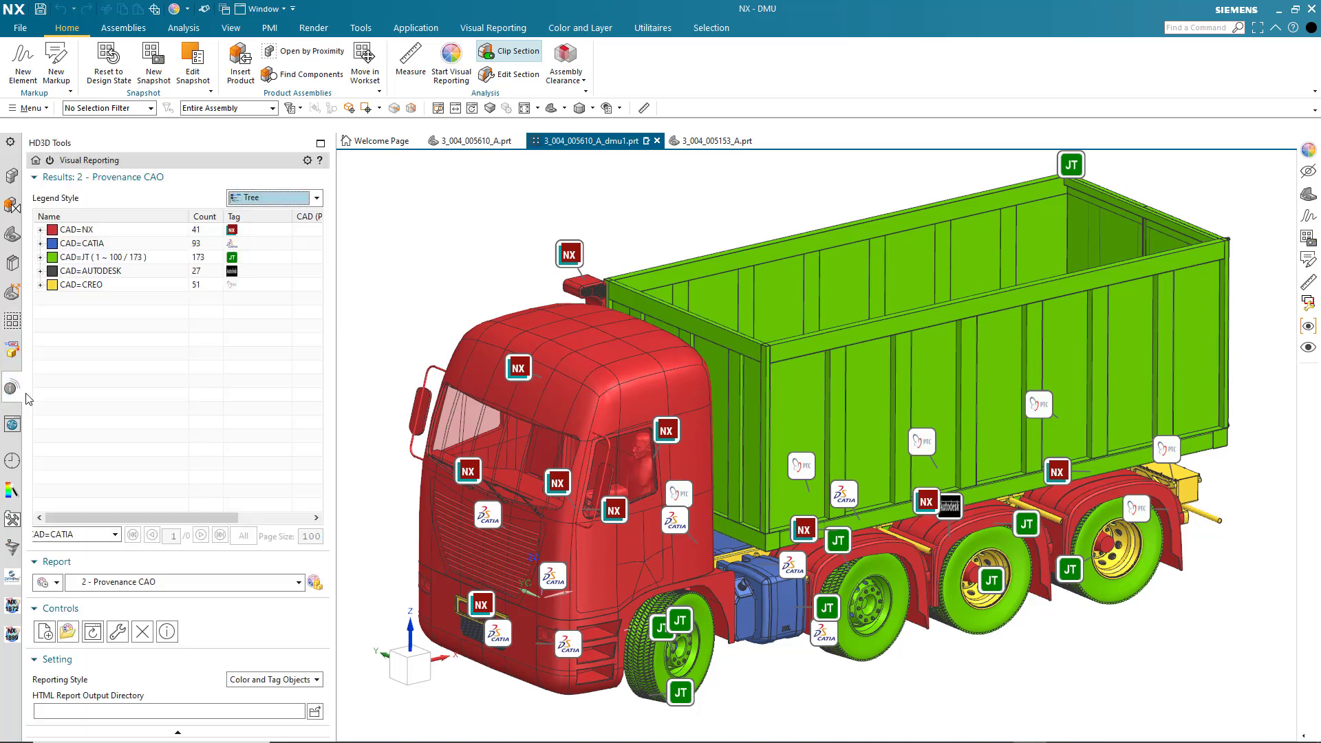
pyautogui.click(142, 632)
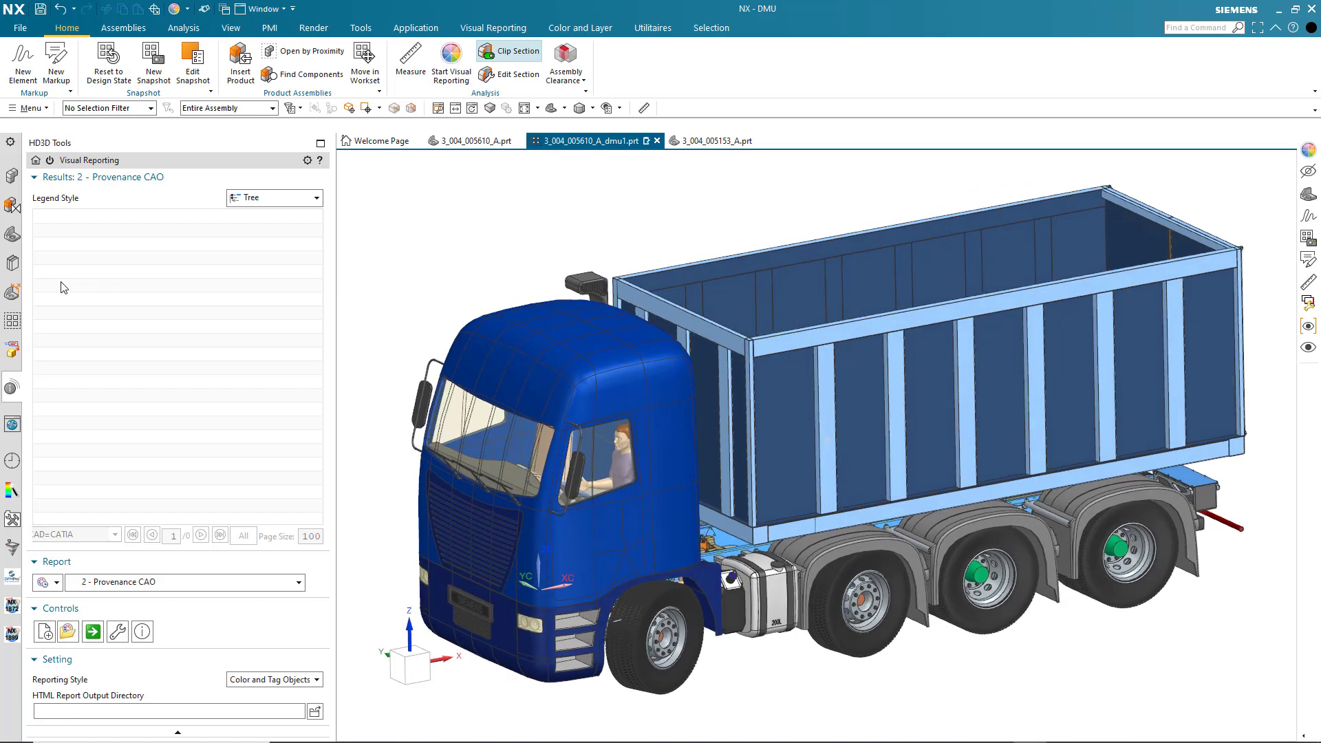
# Apply Snapshots 2, 3, 7, 6 and 1 in turn to review the truck's saved views and markup.
pyautogui.click(12, 322)
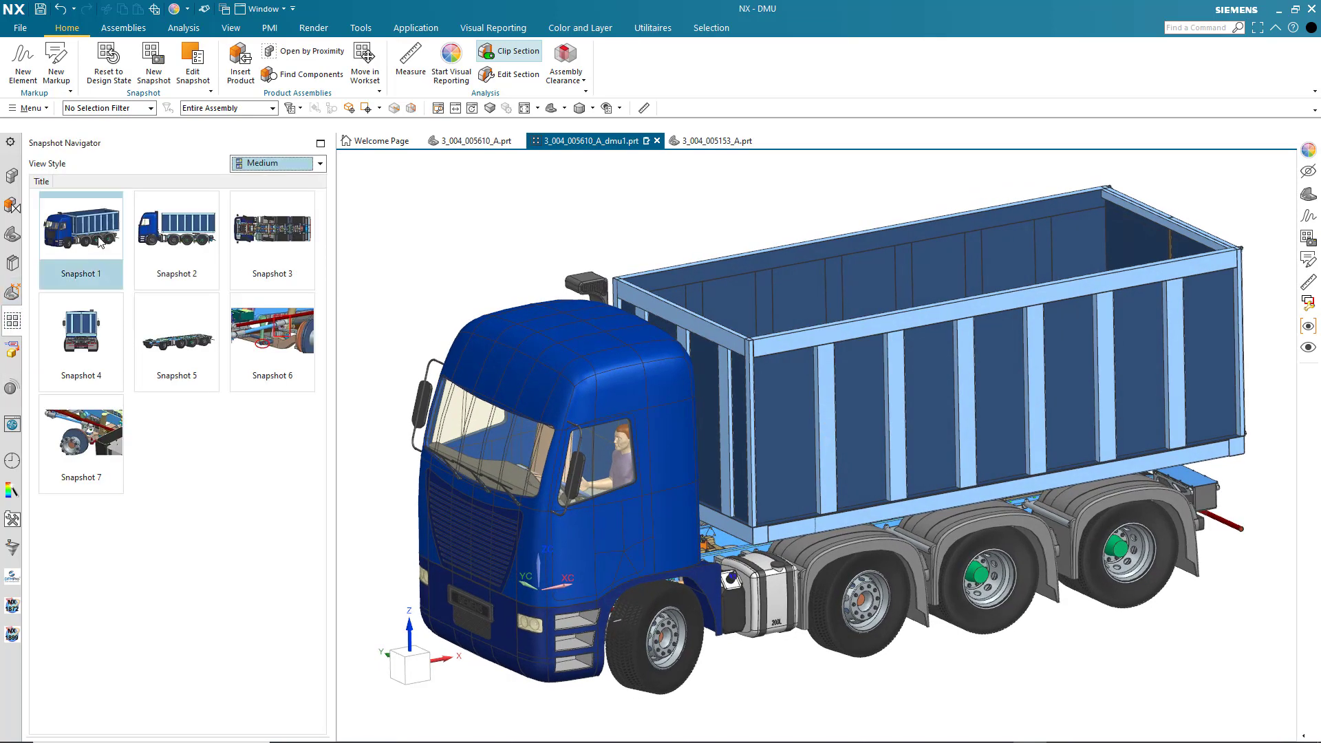
pyautogui.click(176, 232)
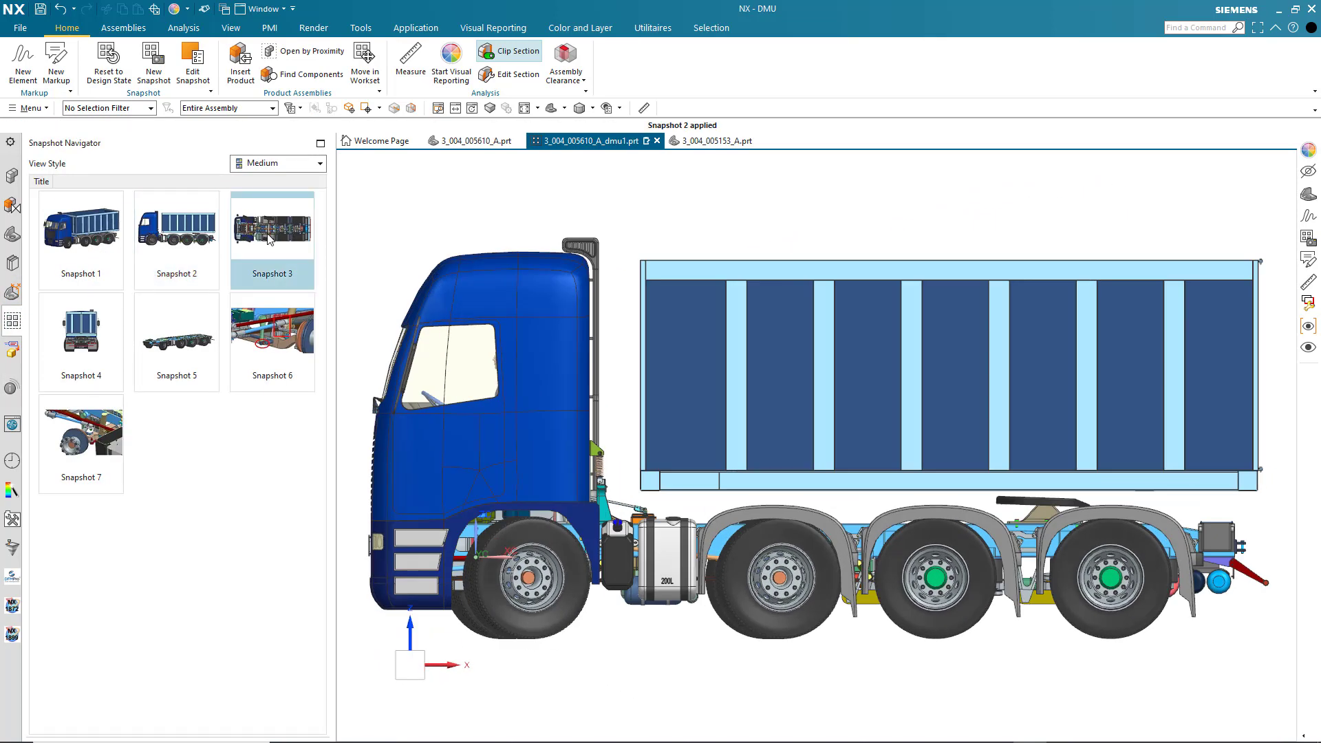
pyautogui.click(268, 239)
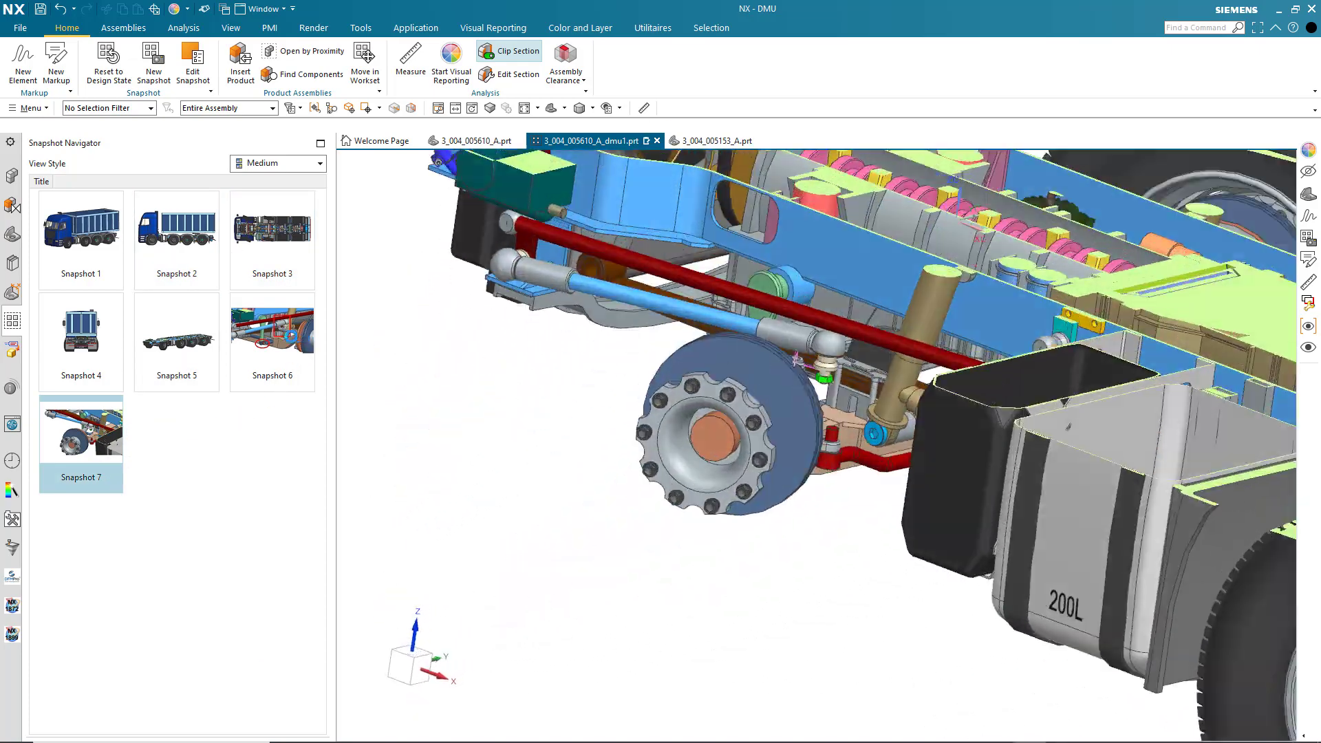
pyautogui.click(275, 338)
pyautogui.click(77, 235)
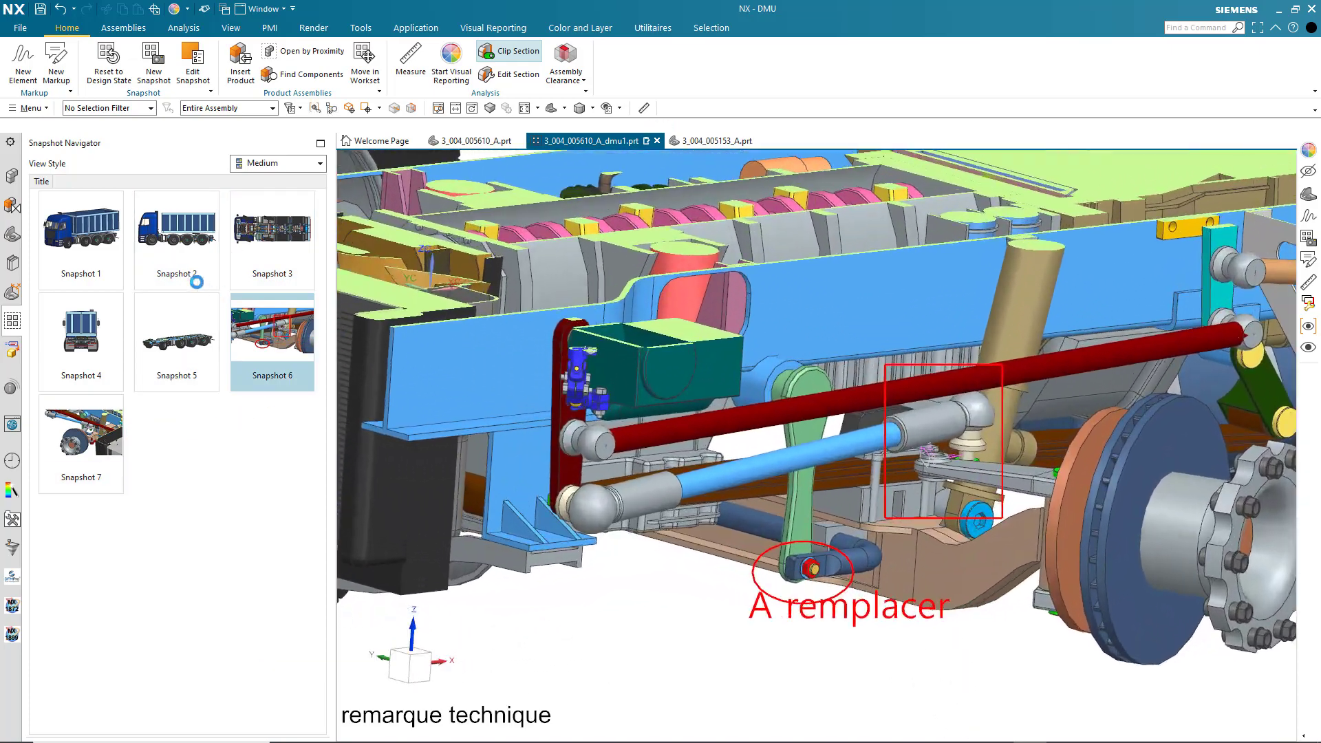